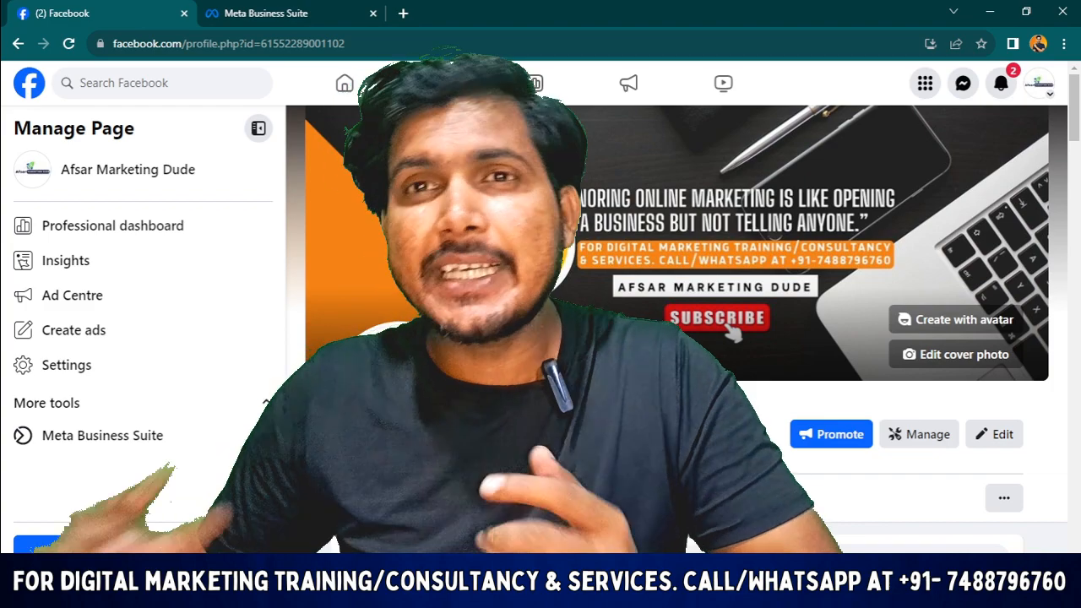
Check which sections the new Facebook Page offers, including the additional ones and Photos, and return to its Posts
scroll(281, 325, "down", 3)
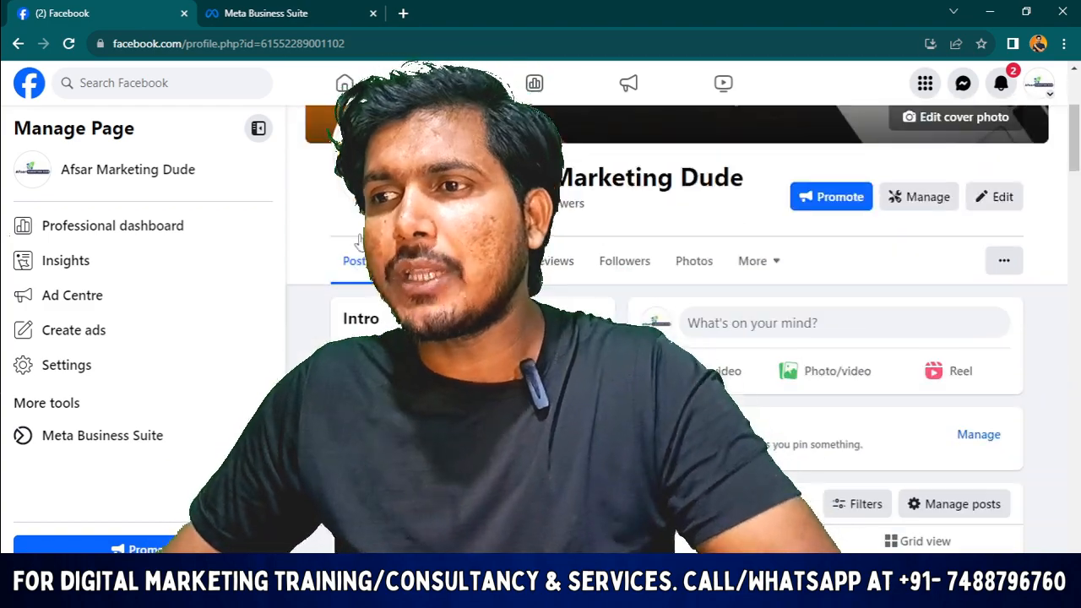
scroll(281, 325, "up", 3)
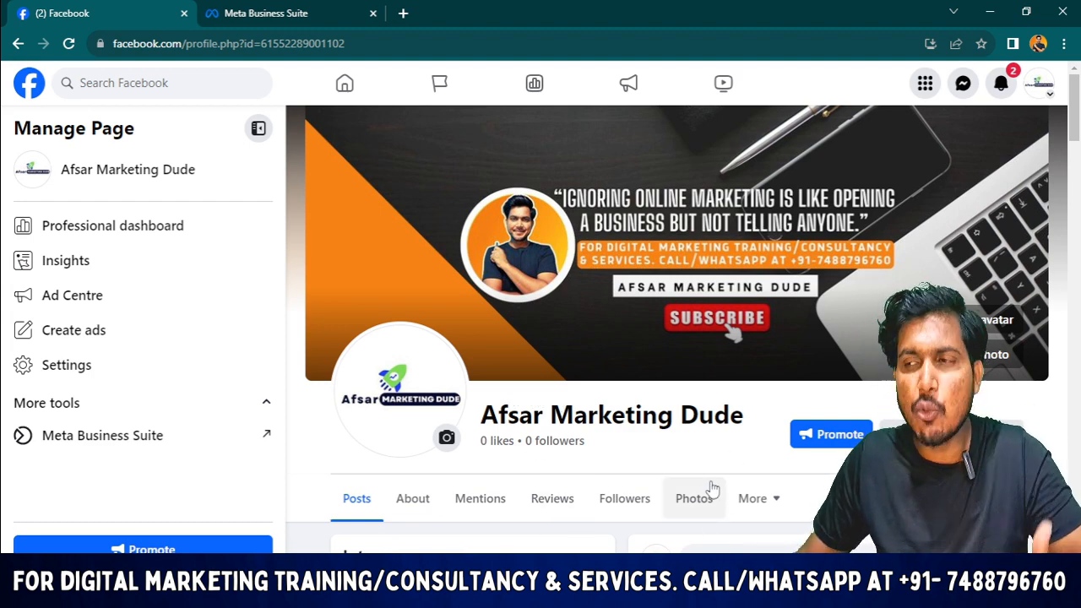
scroll(523, 439, "down", 1)
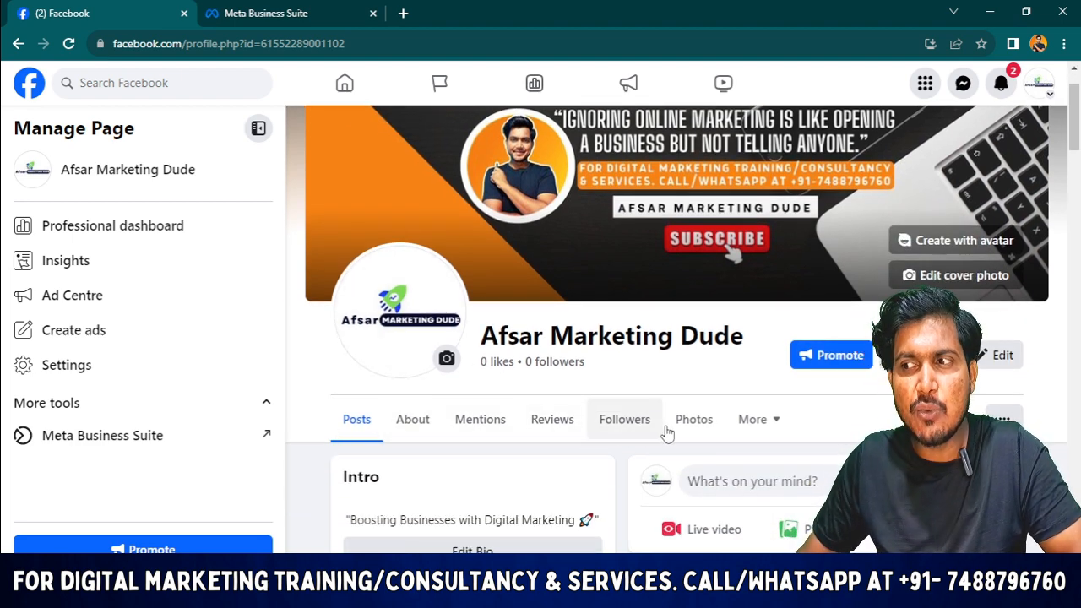
left_click(772, 419)
scroll(769, 498, "down", 2)
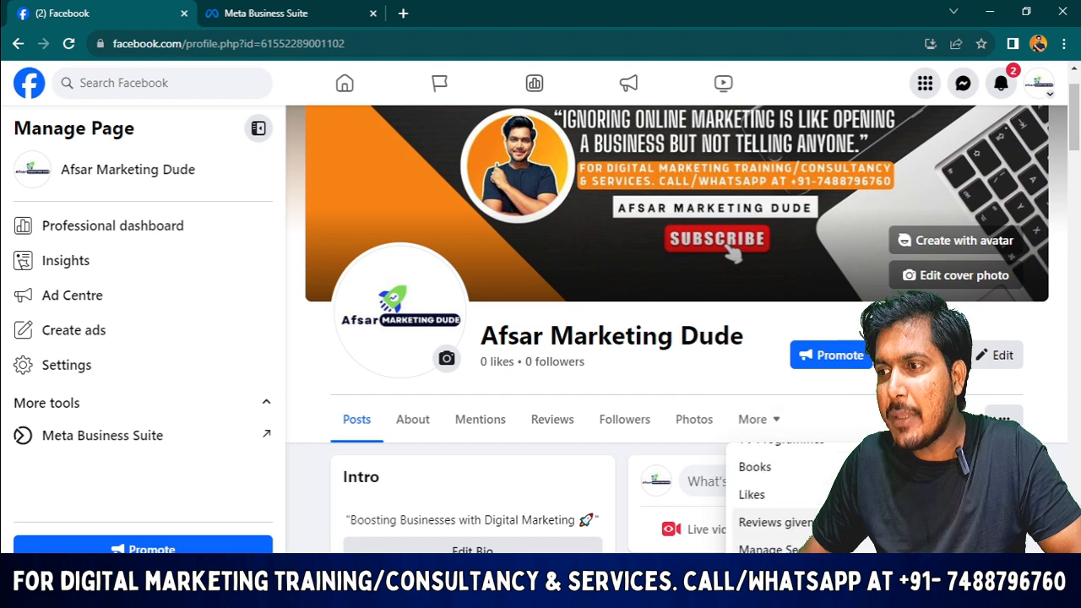
scroll(768, 498, "up", 1)
scroll(768, 498, "up", 1)
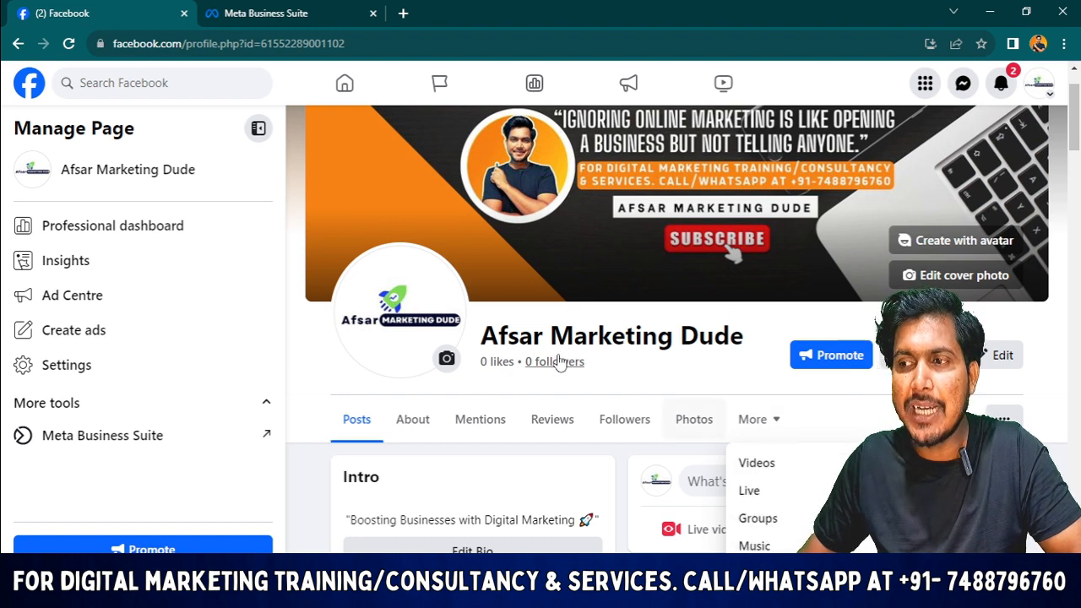
left_click(680, 417)
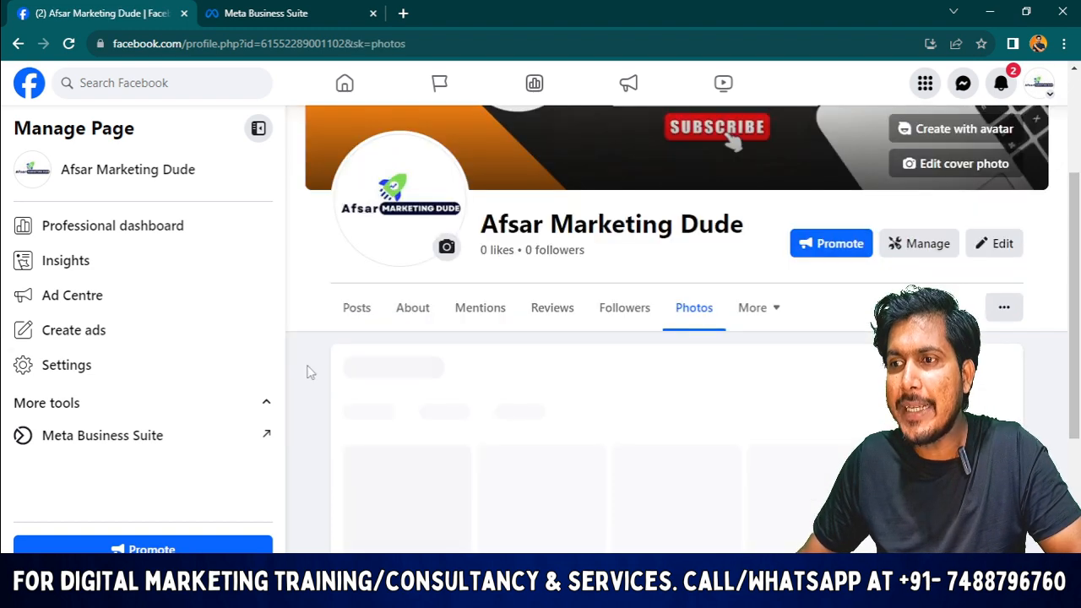
left_click(353, 314)
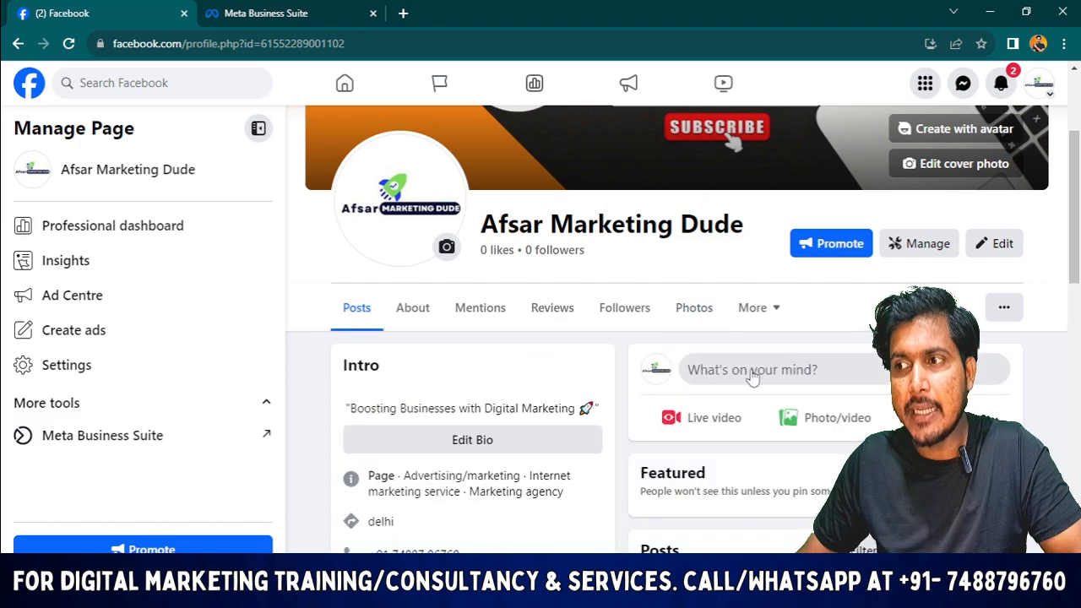
scroll(675, 397, "up", 3)
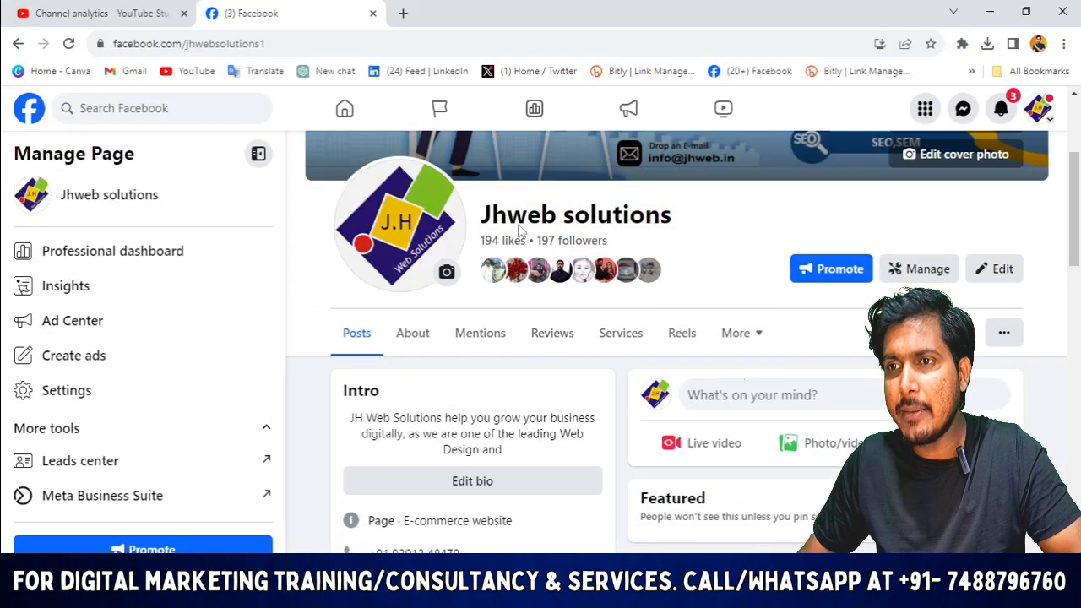
Switch to the Jhweb solutions Page and look over its cover, section list and posts
scroll(512, 396, "up", 3)
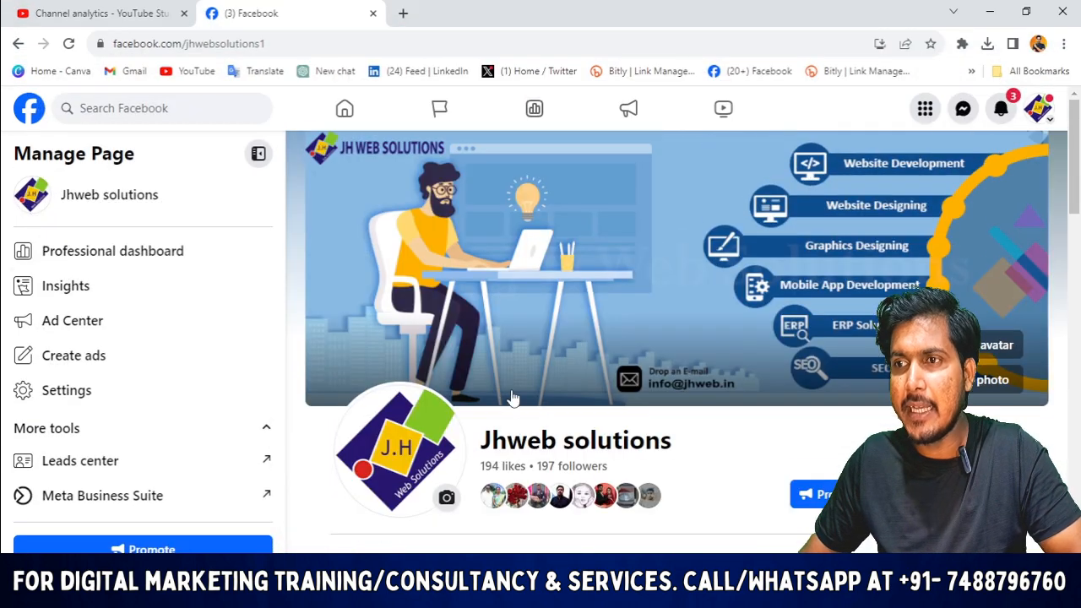
scroll(630, 358, "down", 8)
scroll(630, 349, "up", 8)
scroll(628, 349, "down", 3)
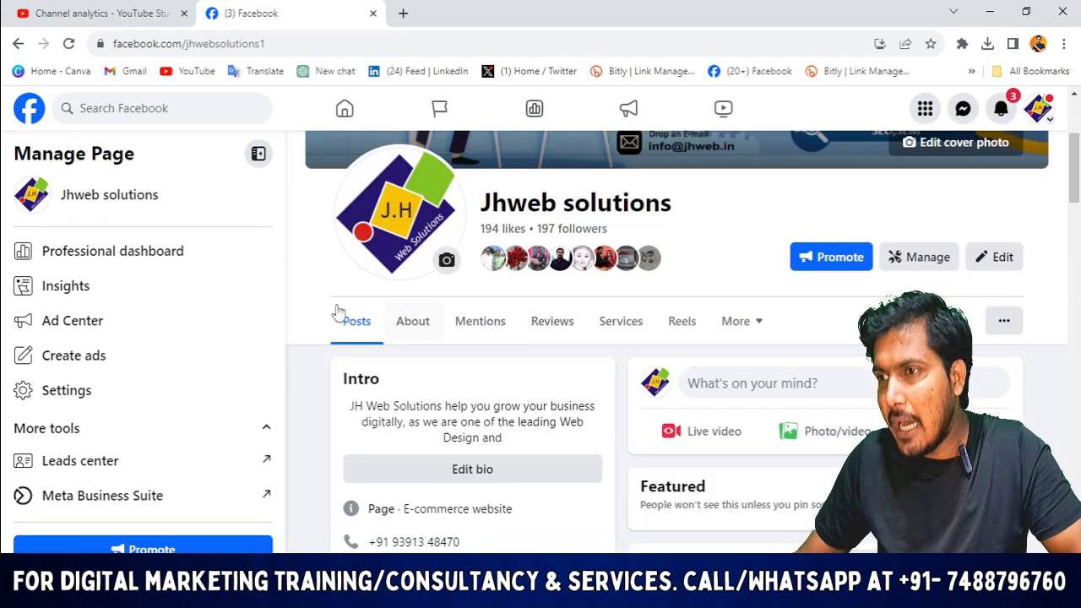
Open the Services section of the Jhweb solutions Page and examine the services listed there
left_click(621, 322)
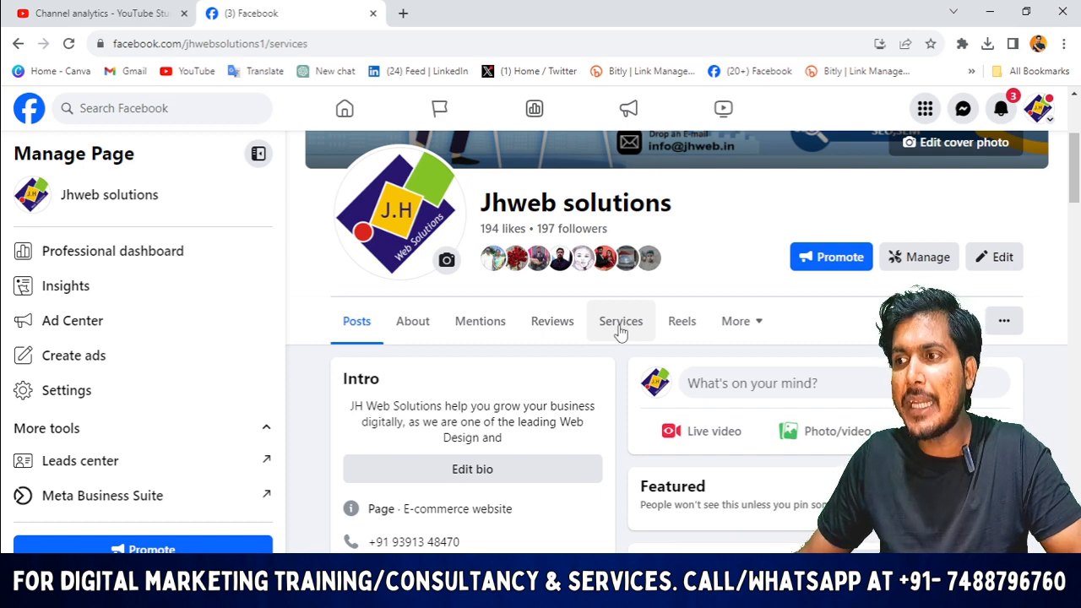
scroll(591, 380, "down", 3)
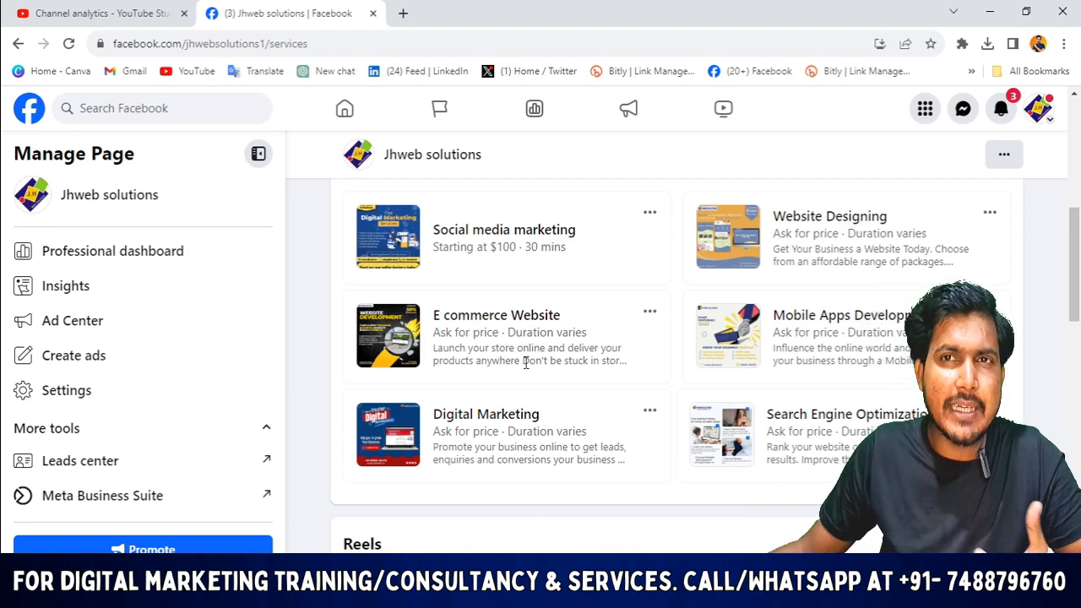
scroll(718, 397, "up", 5)
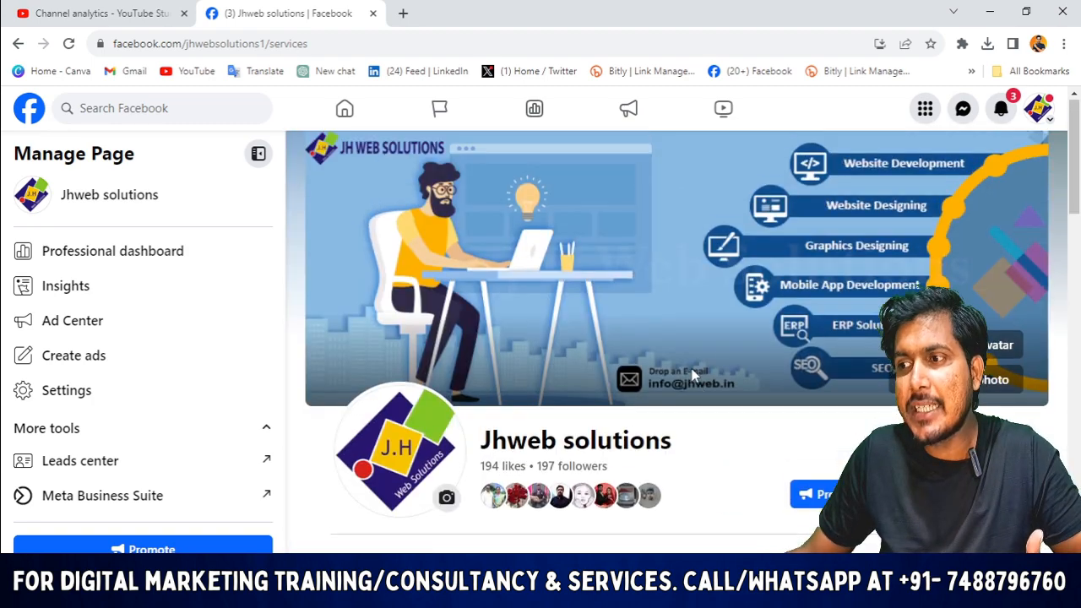
scroll(679, 405, "down", 6)
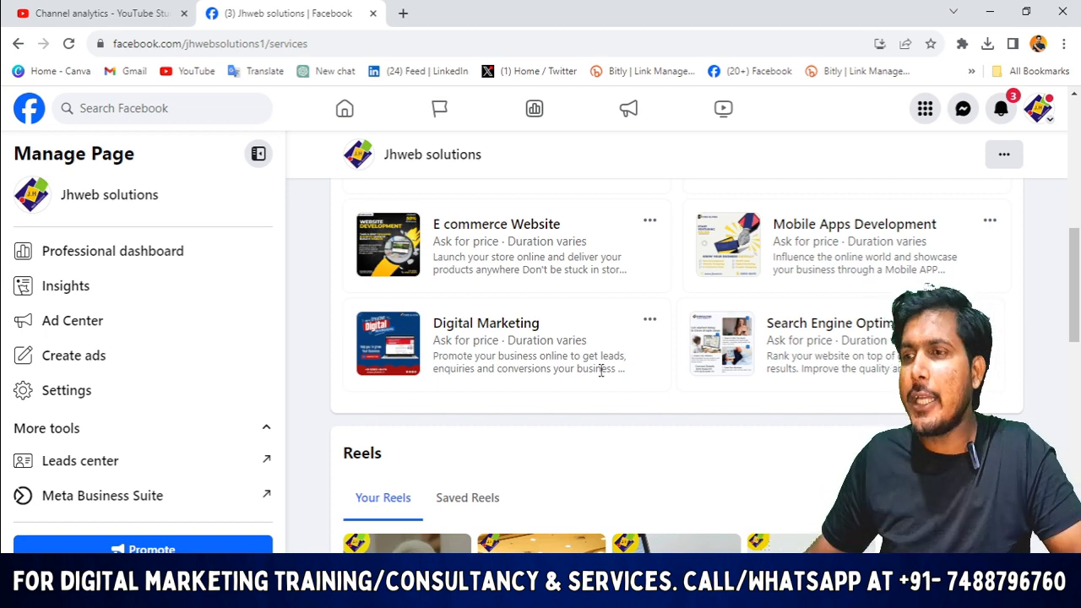
scroll(488, 420, "up", 5)
scroll(641, 309, "down", 1)
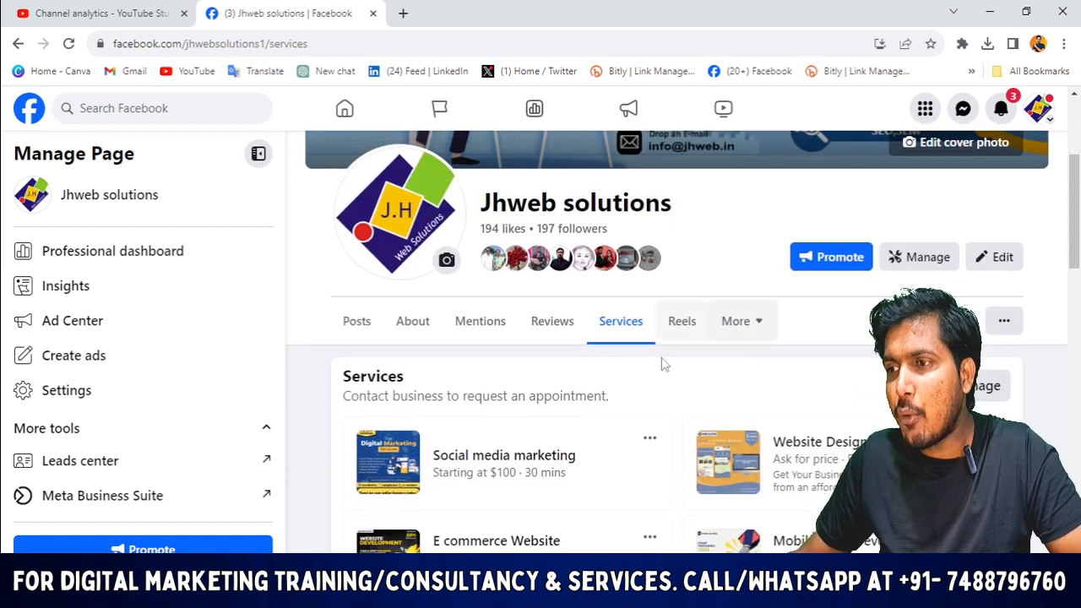
scroll(624, 355, "down", 3)
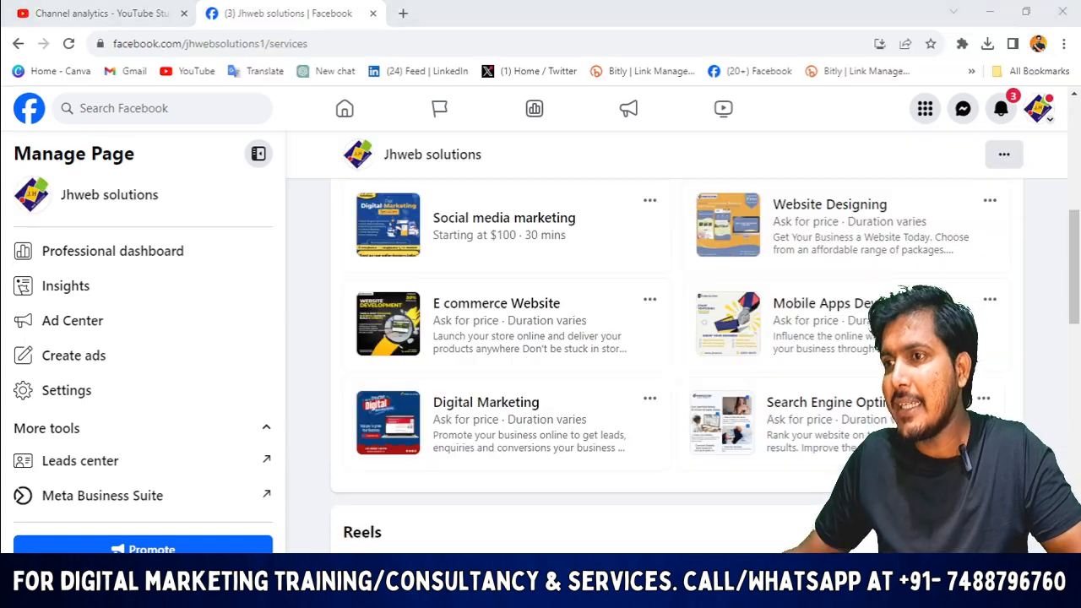
scroll(471, 257, "down", 6)
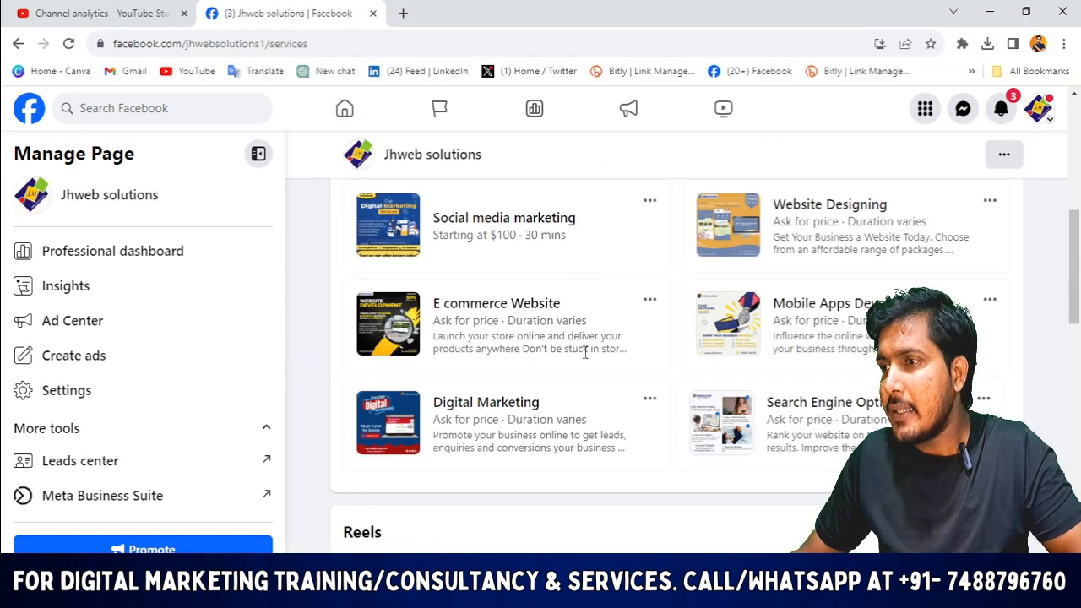
scroll(584, 351, "up", 4)
scroll(661, 309, "down", 5)
scroll(661, 309, "up", 2)
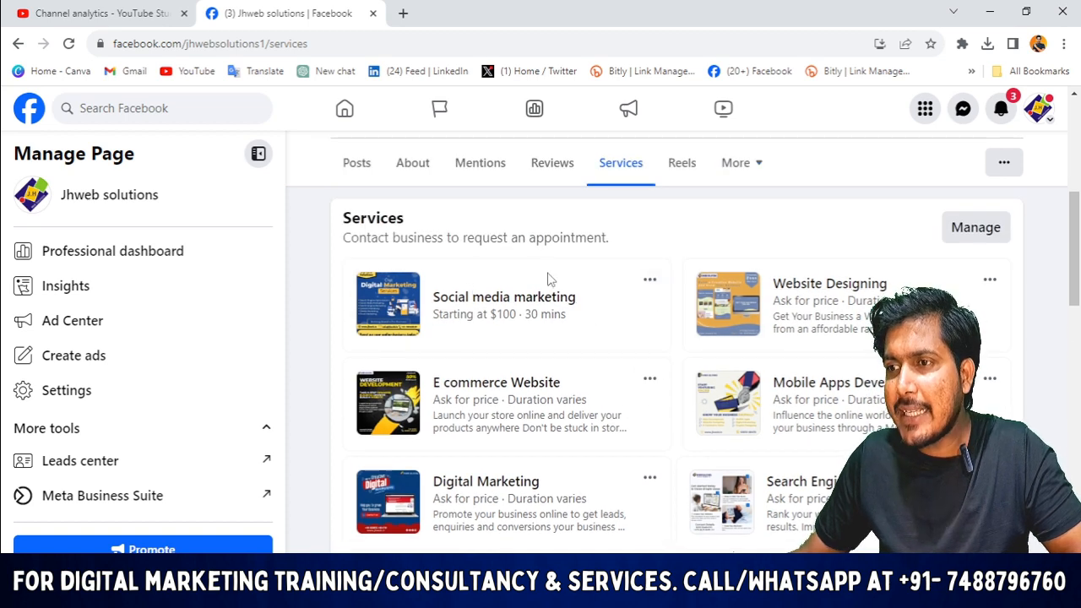
Review the details of the Social media marketing service, including price and duration, and close it without saving
left_click(442, 293)
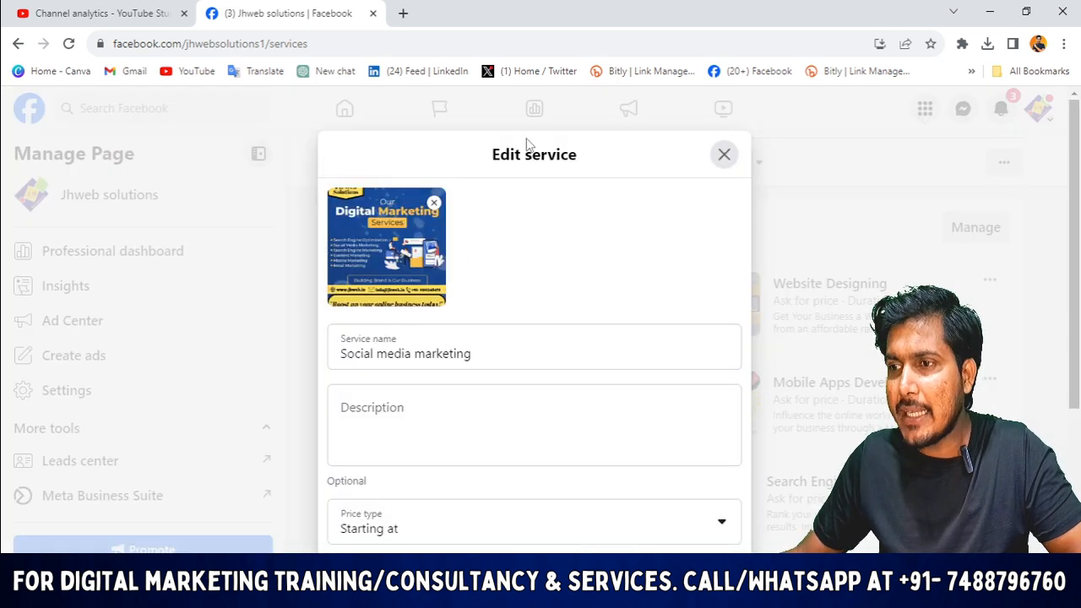
scroll(451, 331, "down", 4)
scroll(519, 357, "up", 1)
scroll(446, 328, "down", 1)
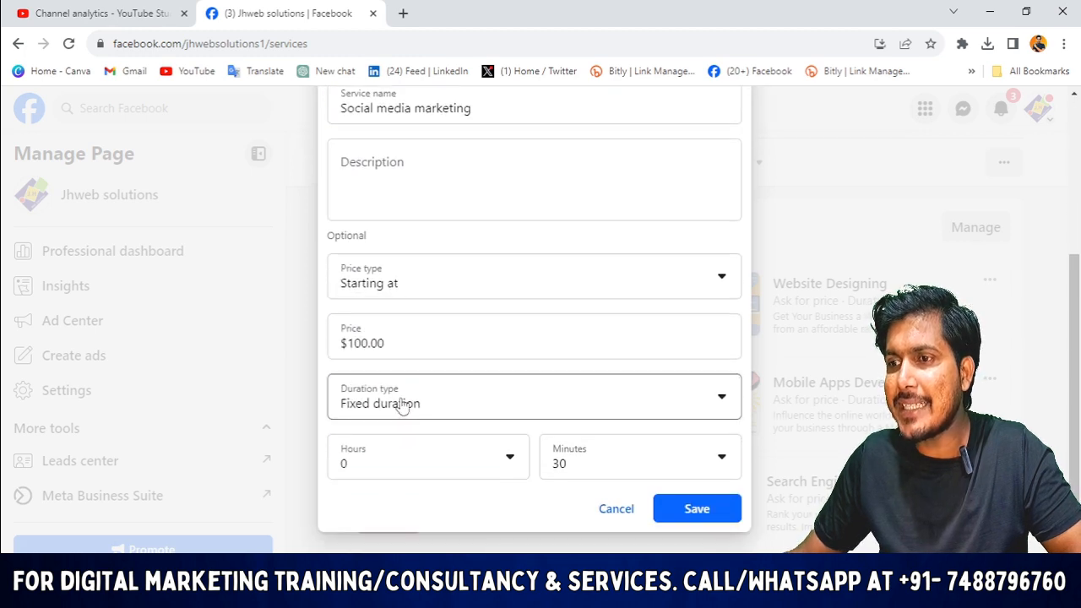
scroll(507, 358, "up", 5)
left_click(721, 156)
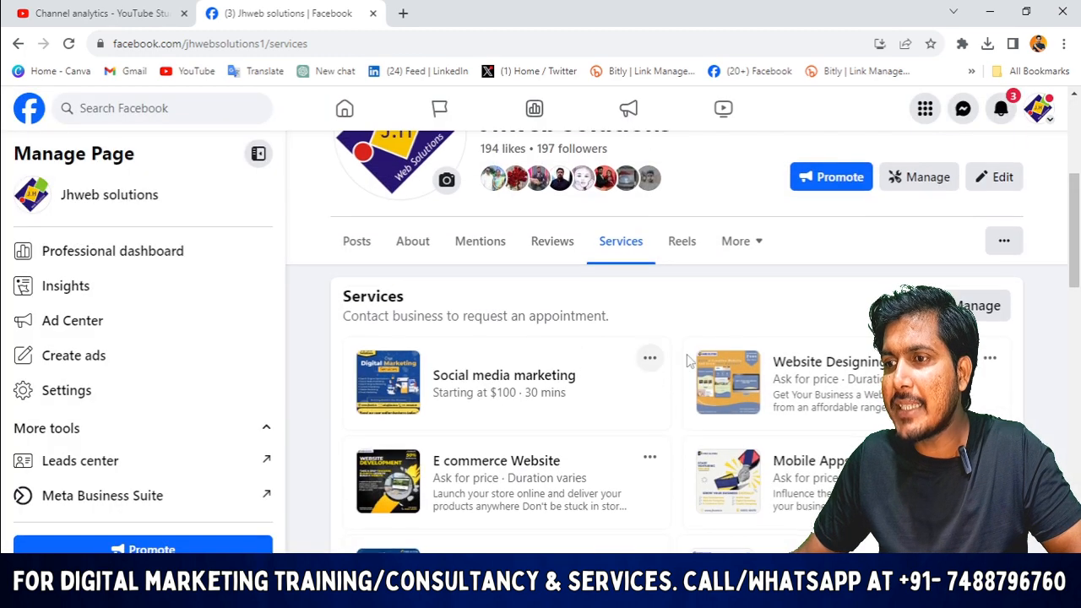
Review the description, price type and duration type of the E commerce Website service and close it without saving
left_click(484, 473)
scroll(506, 405, "down", 3)
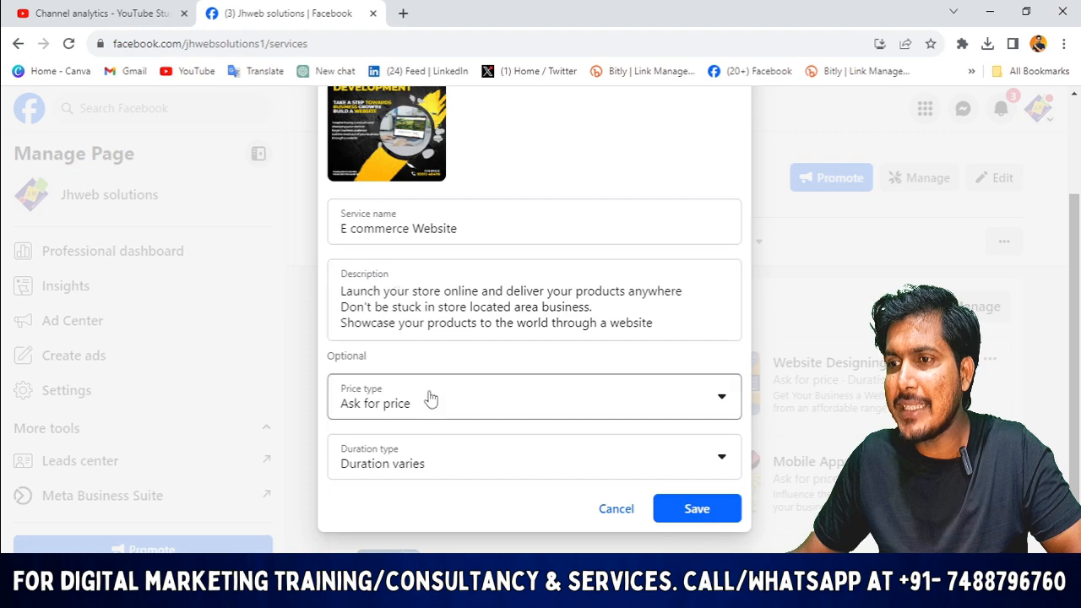
scroll(625, 290, "up", 3)
left_click(723, 155)
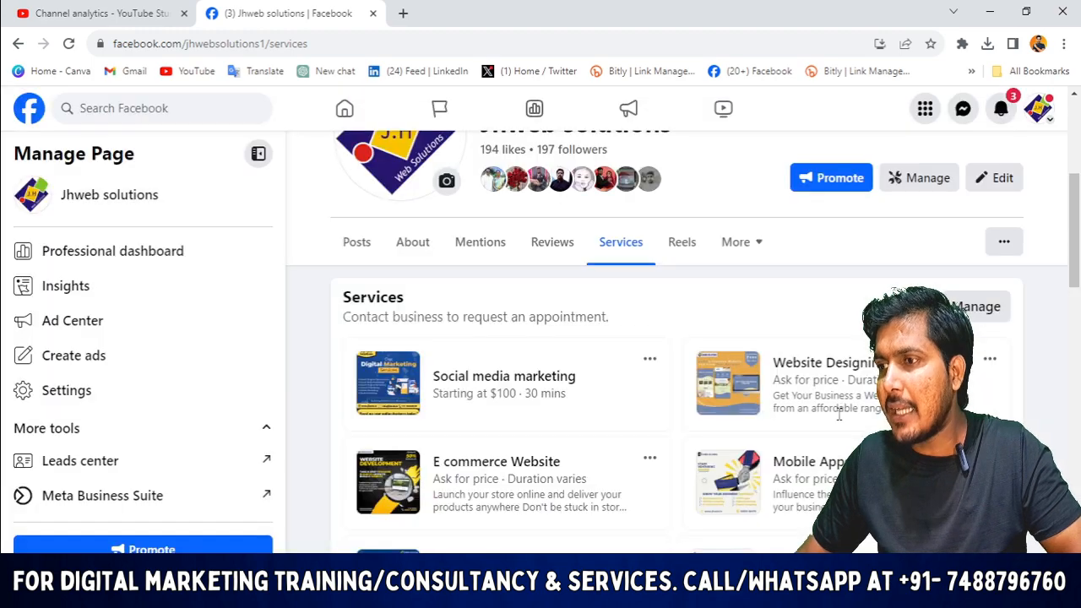
Switch back to the new Facebook Page in the other Chrome window and look over its profile
scroll(838, 413, "down", 8)
scroll(839, 414, "up", 3)
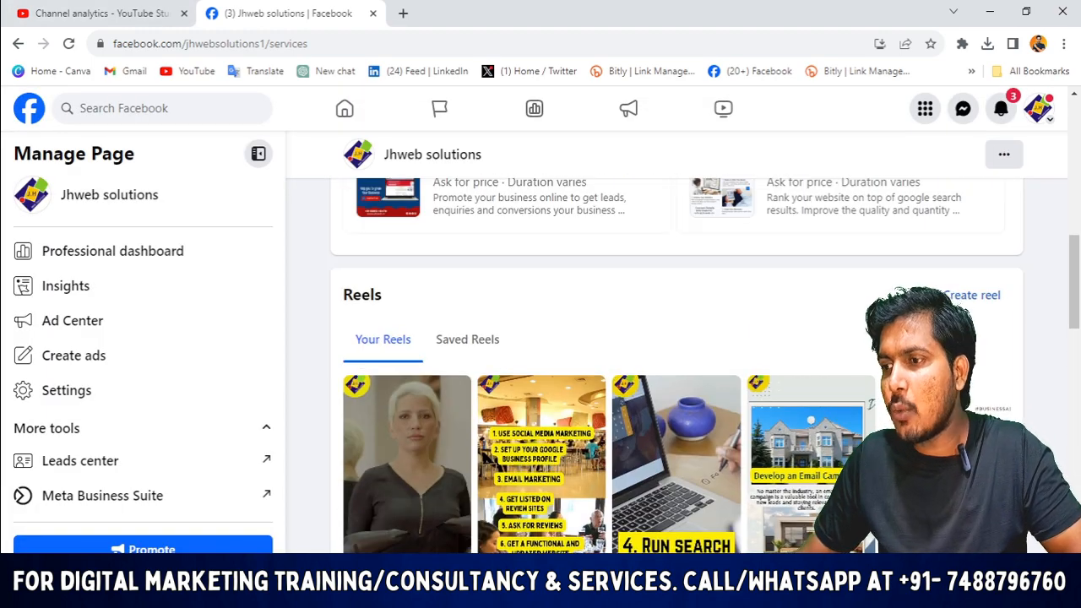
mouse_move(712, 594)
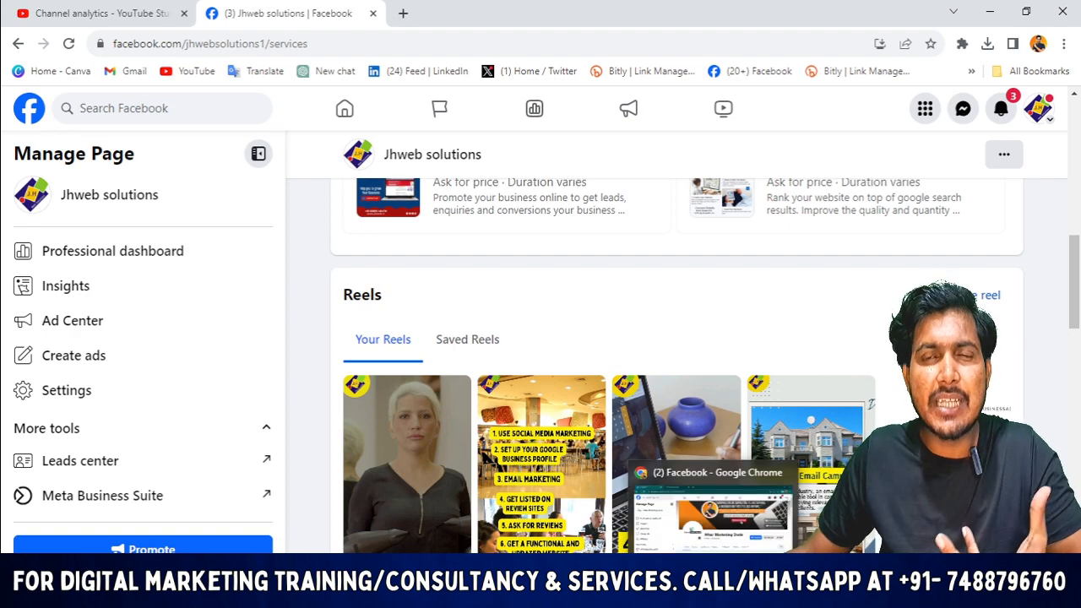
left_click(713, 507)
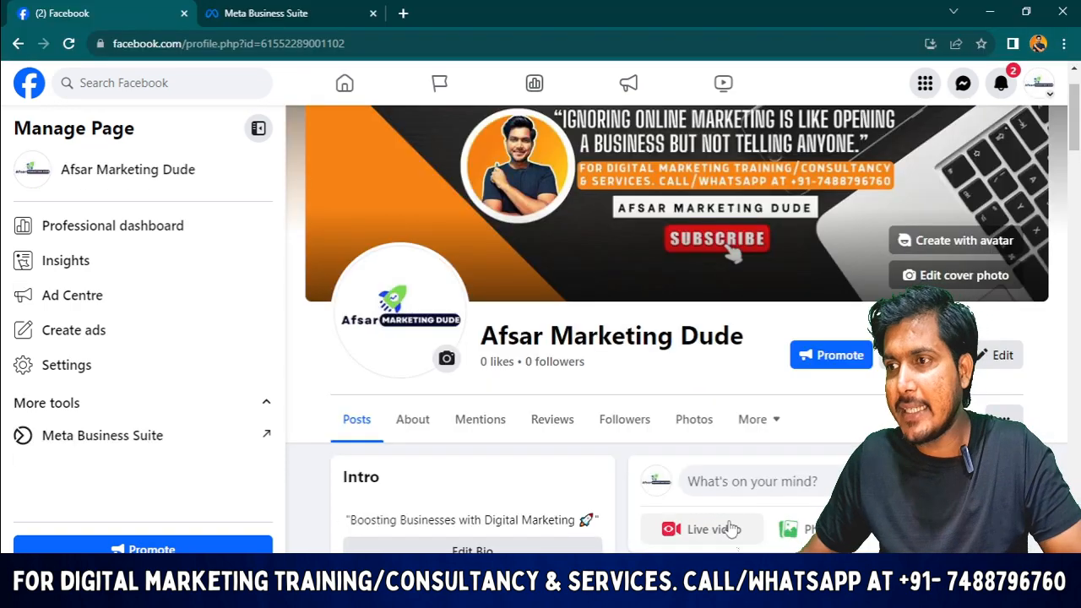
scroll(557, 367, "down", 5)
scroll(557, 367, "up", 8)
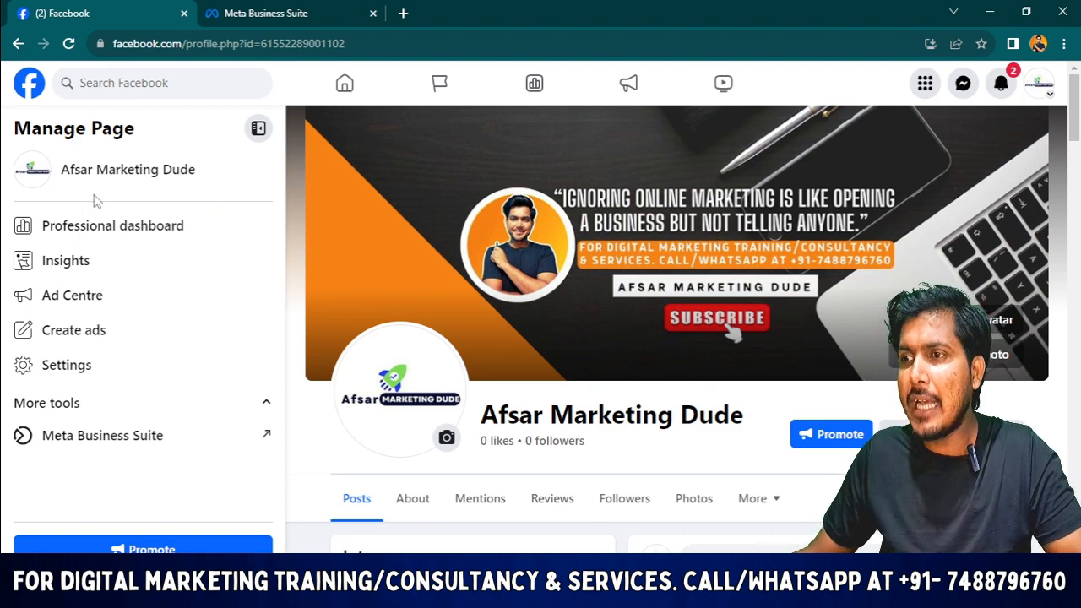
scroll(519, 301, "down", 5)
scroll(519, 301, "up", 5)
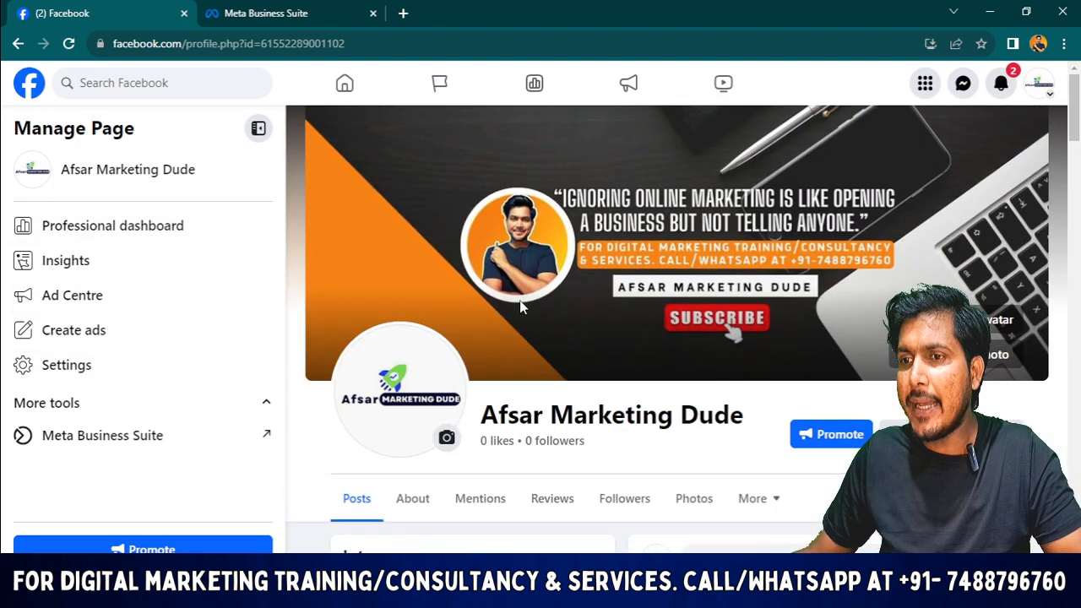
Open Meta Business Suite for the new Page and go to its Services tool under Sell products and services
left_click(68, 437)
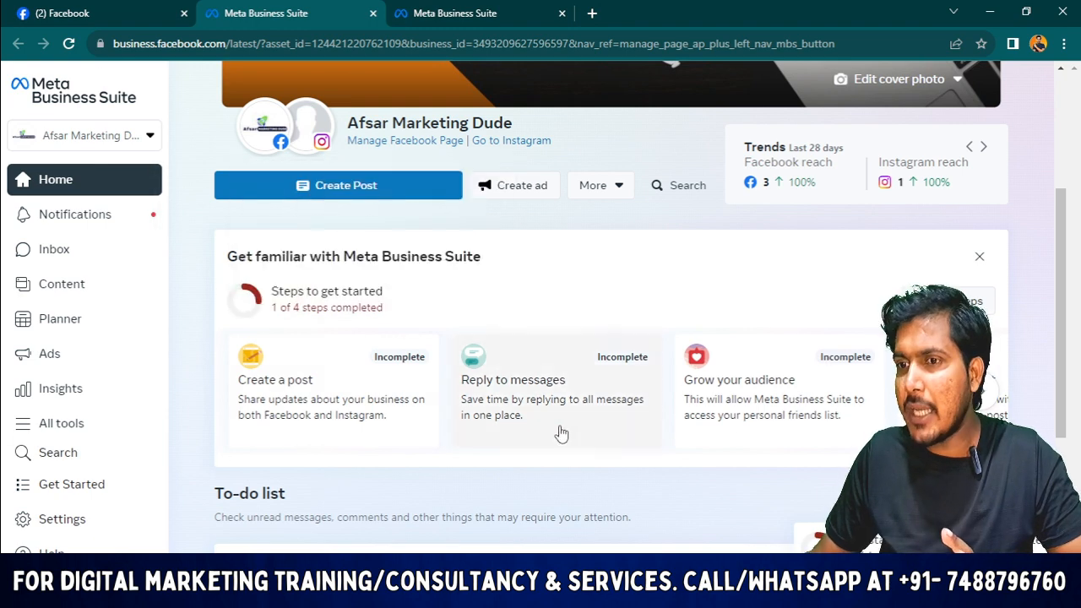
left_click(61, 423)
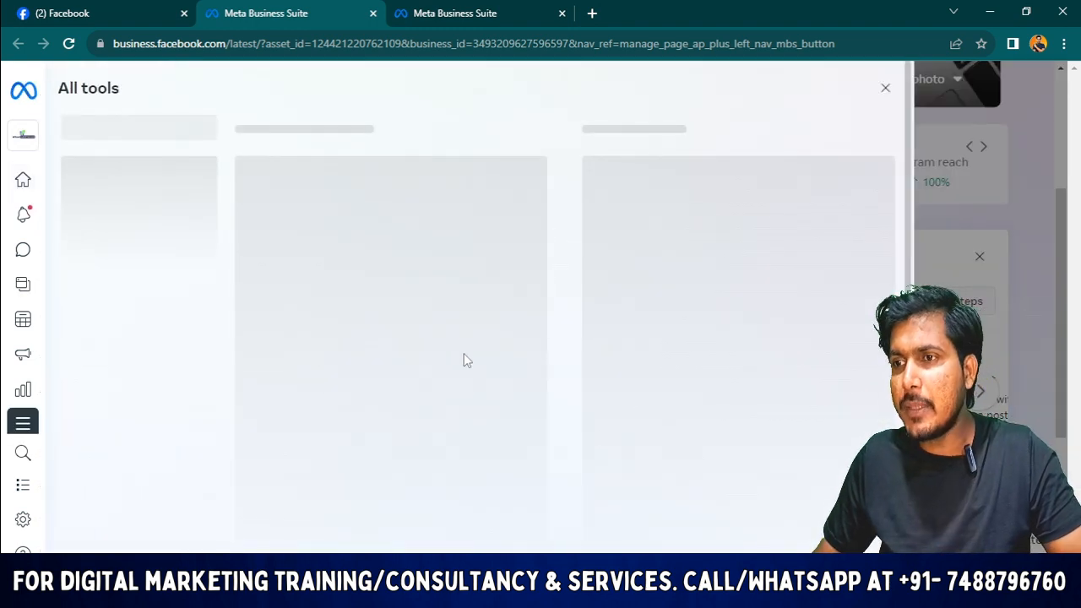
scroll(338, 316, "down", 3)
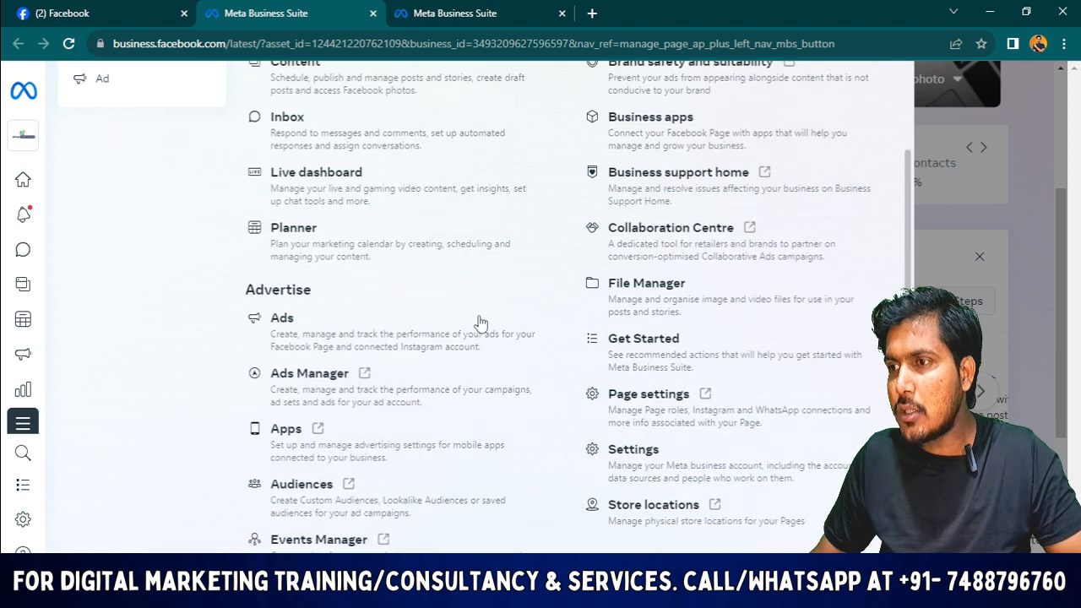
scroll(480, 323, "down", 4)
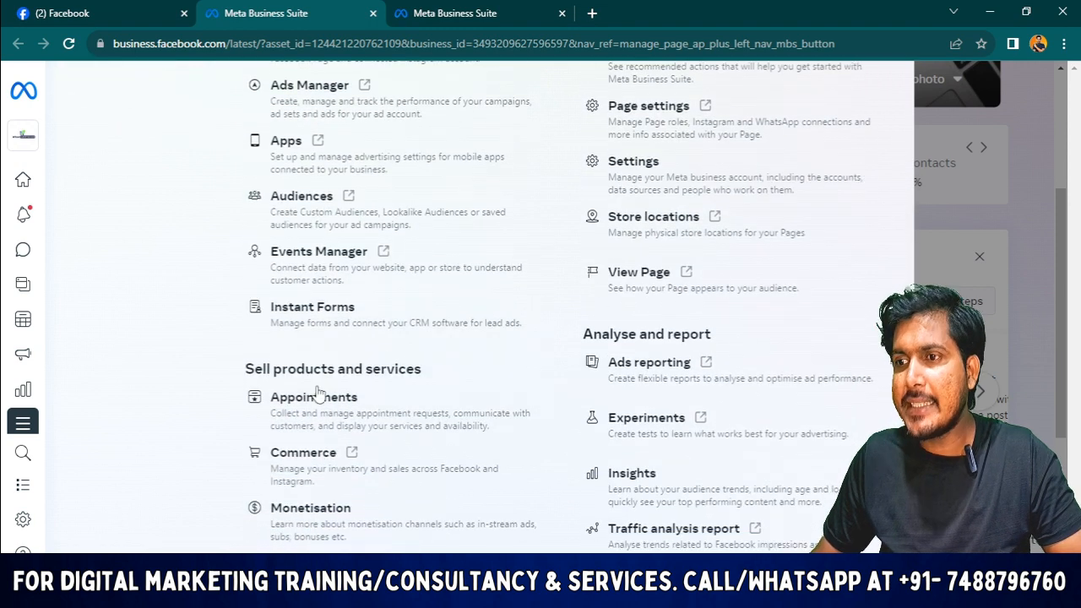
scroll(405, 397, "down", 2)
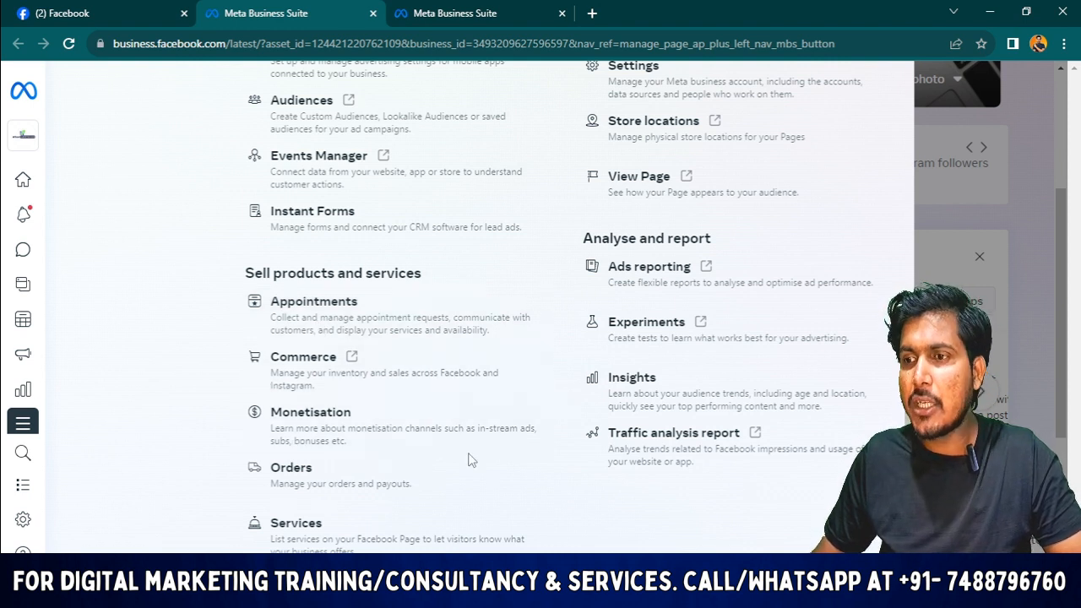
left_click(301, 544)
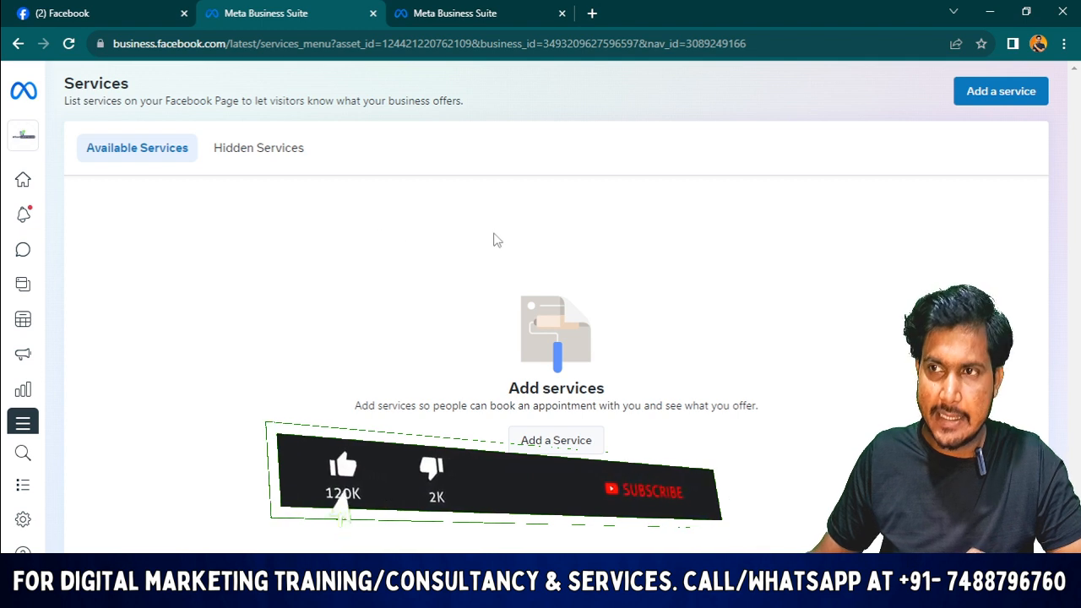
left_click_drag(187, 101, 407, 102)
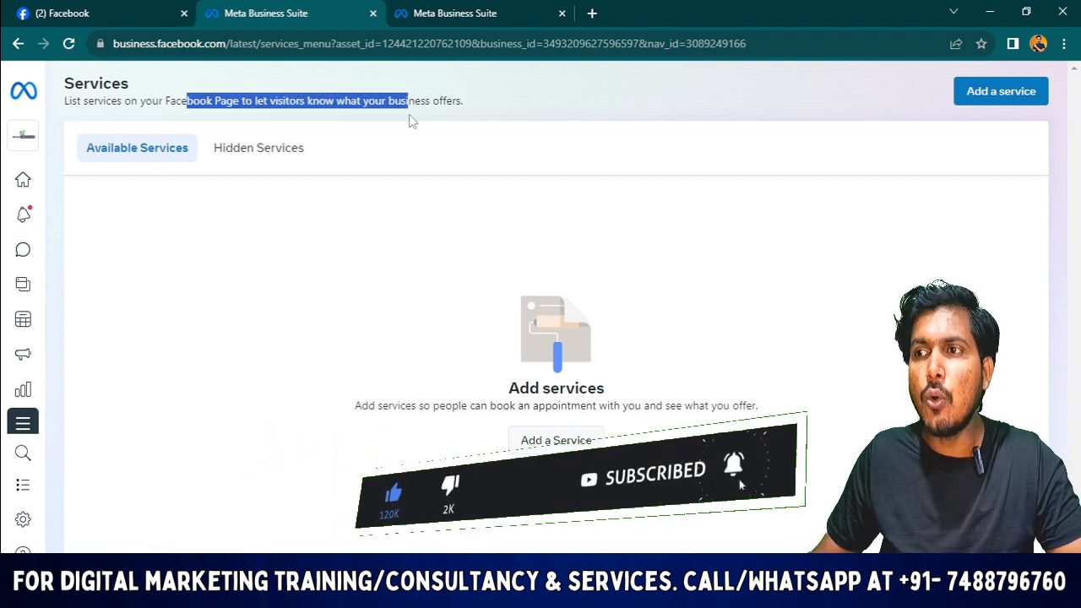
Start adding a new service to the Page and open the file picker for its service photo
left_click_drag(485, 106, 117, 101)
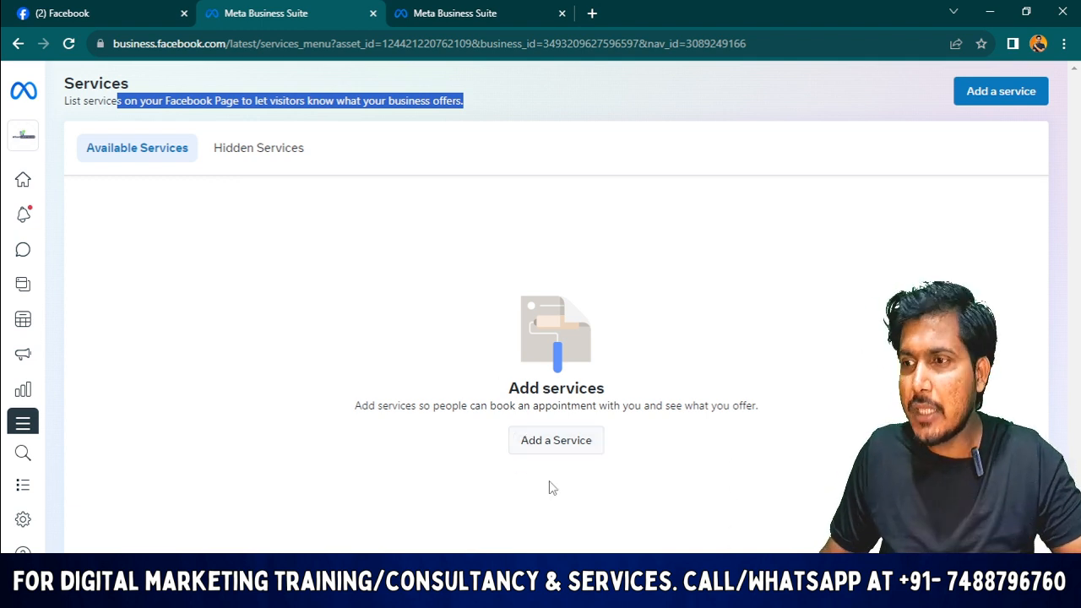
left_click(548, 449)
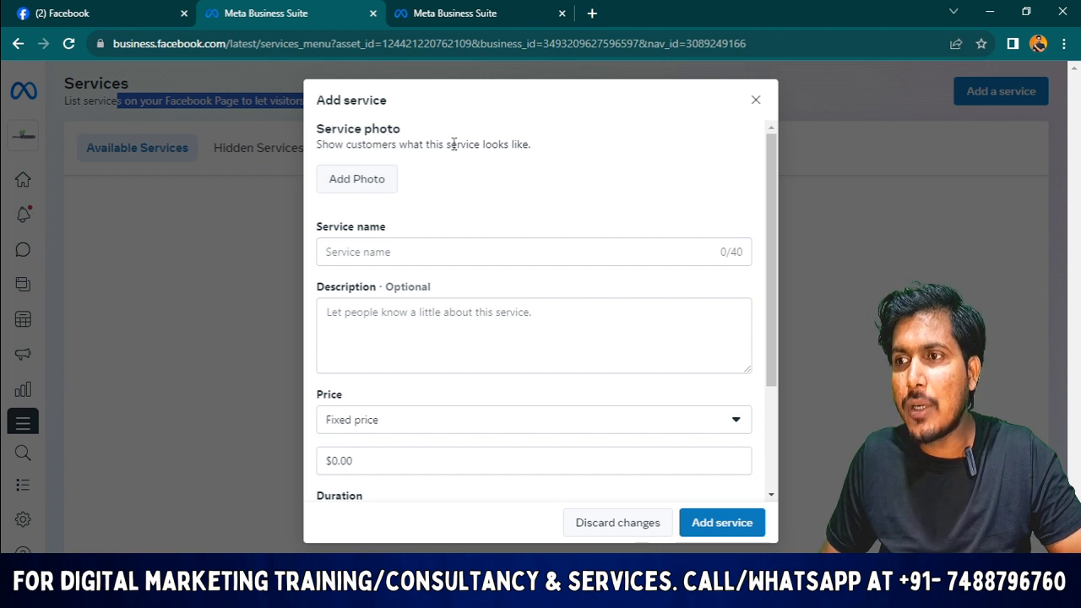
left_click_drag(547, 149, 320, 149)
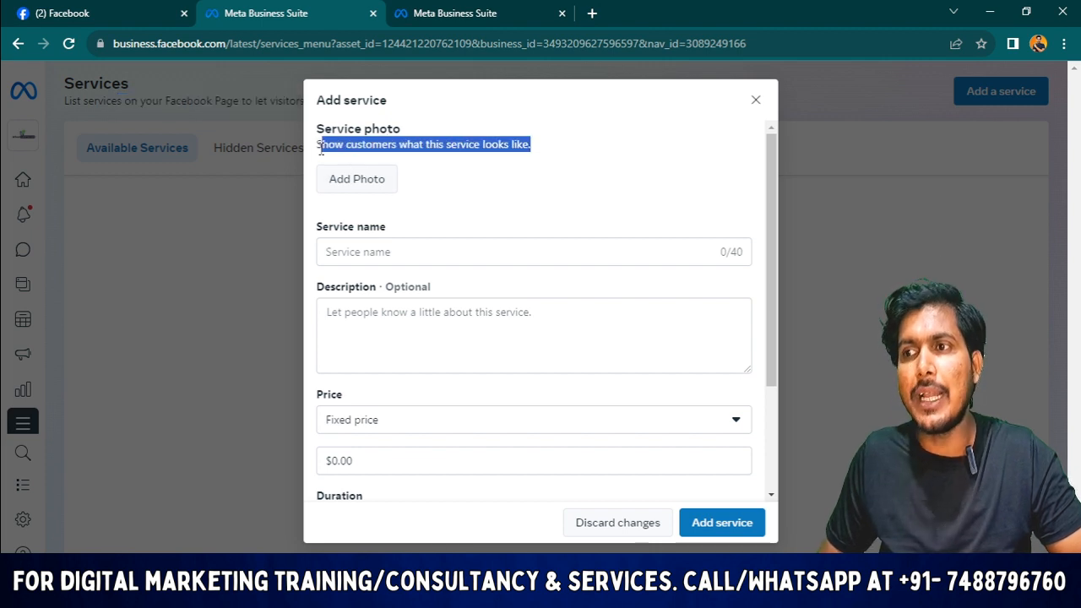
left_click(370, 188)
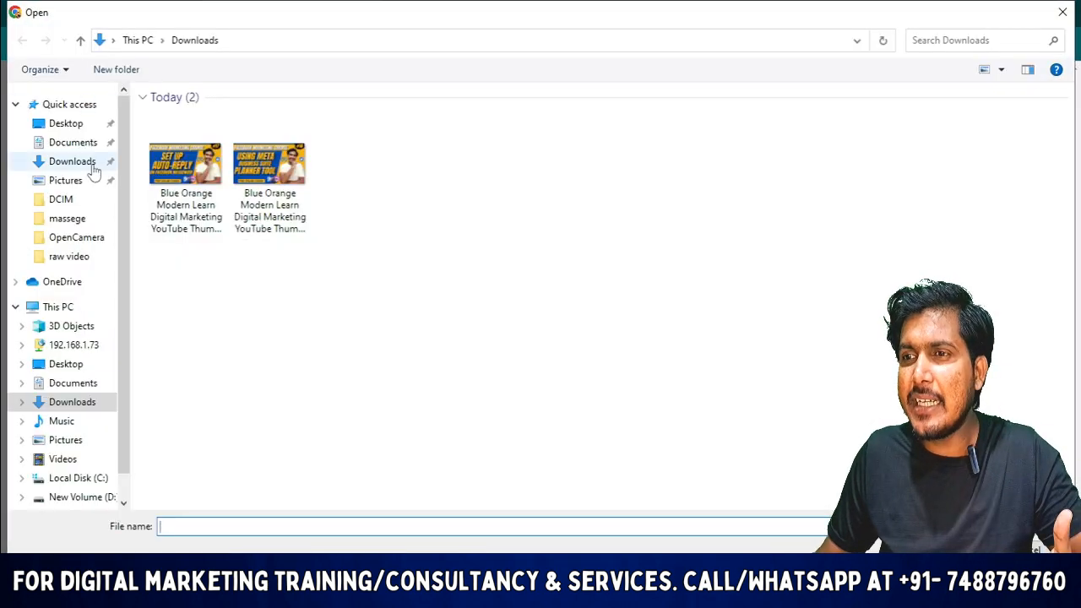
left_click(80, 40)
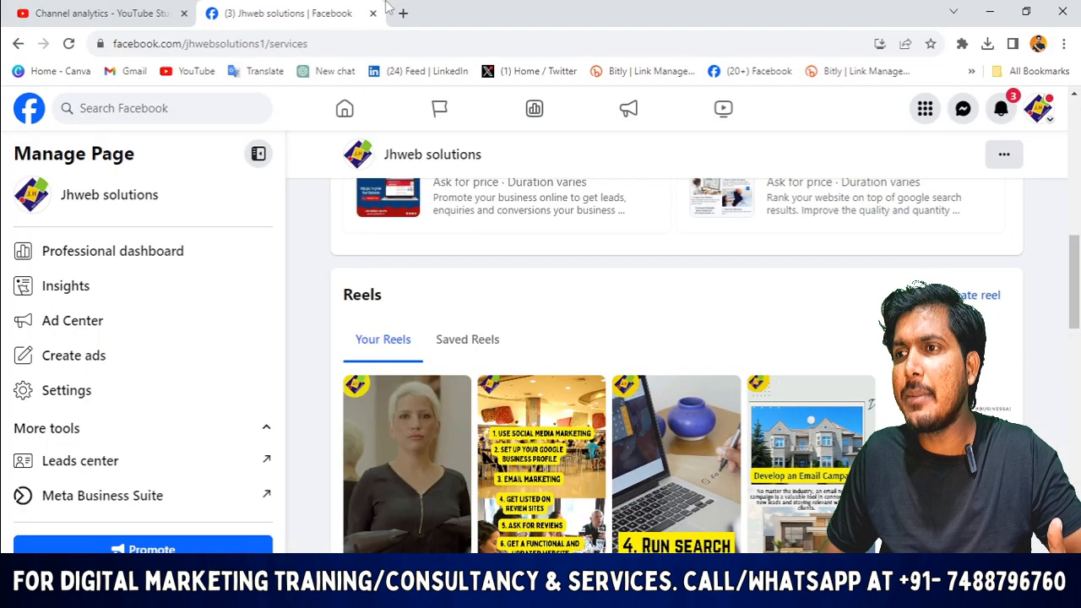
Switch to the other Chrome window and open Canva in a new tab
left_click(403, 12)
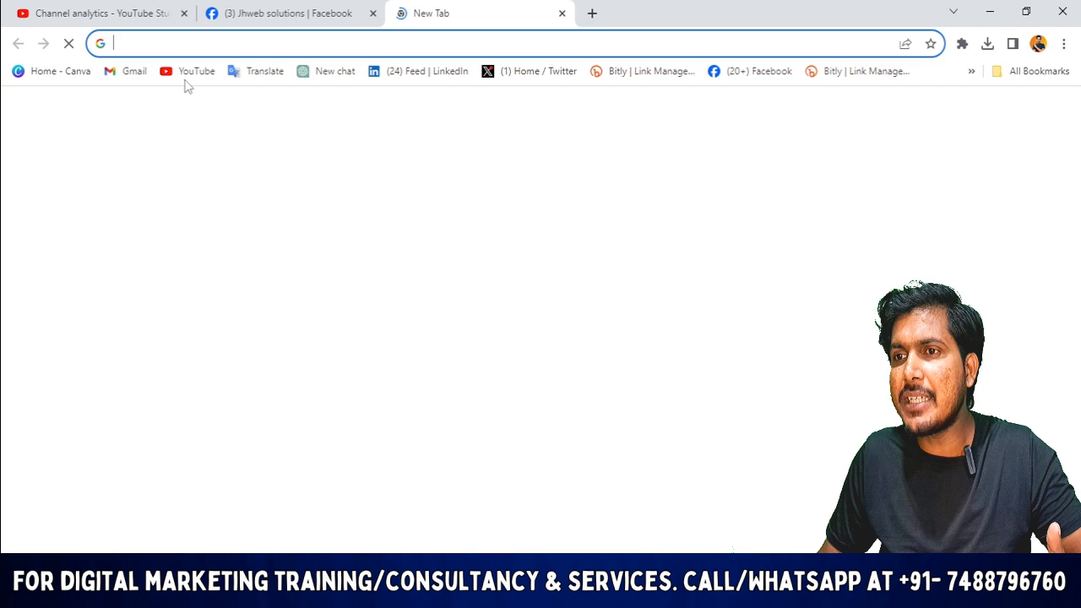
left_click(59, 71)
left_click(331, 14)
left_click(429, 14)
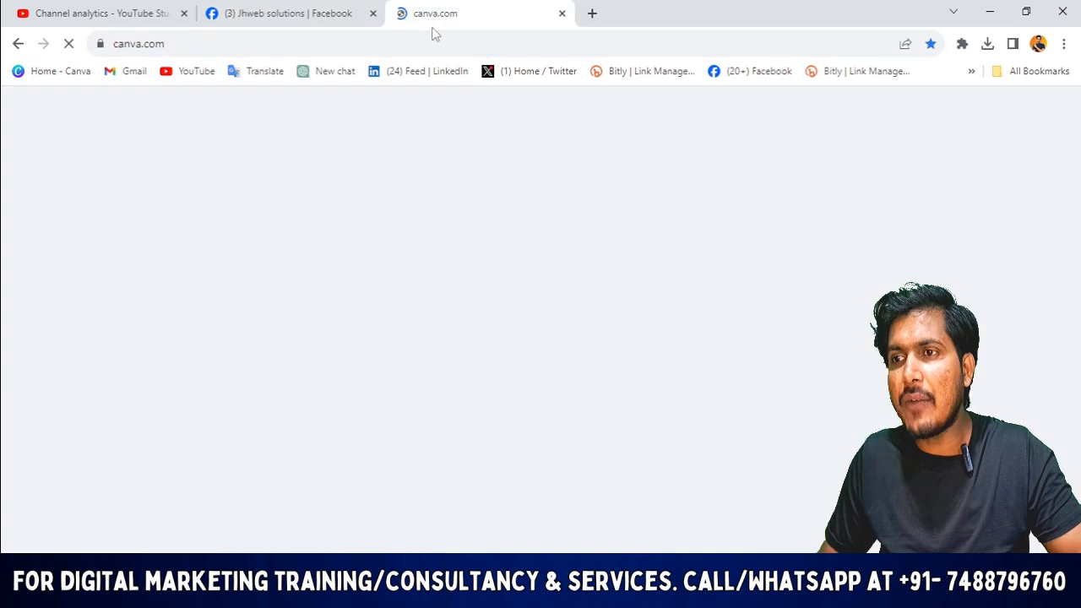
Browse the recent Canva designs and open the Dark Social Media Marketing Agency Instagram Post
scroll(524, 418, "down", 2)
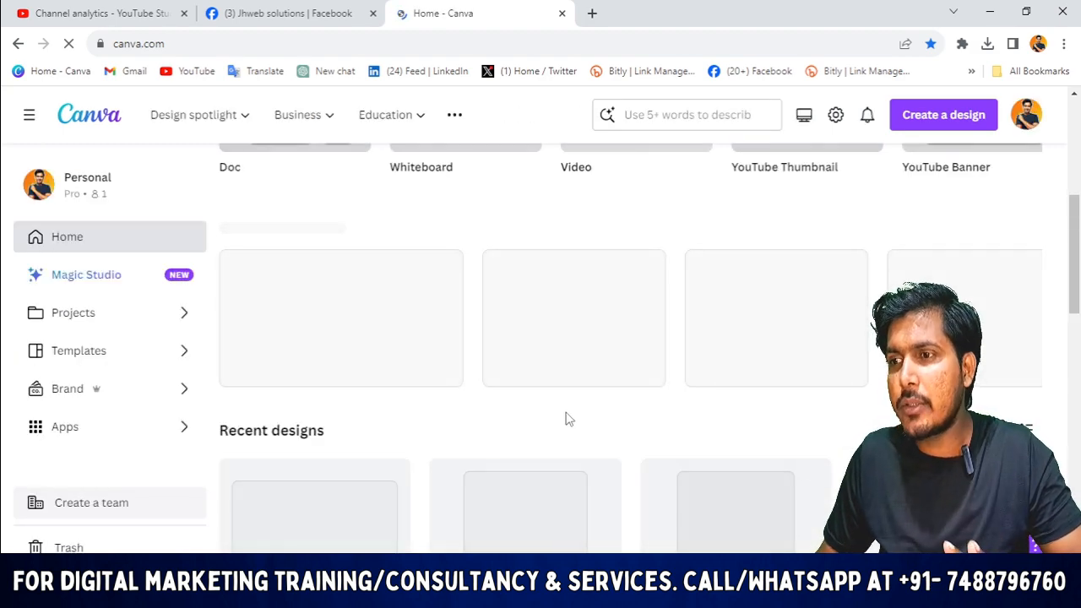
scroll(540, 412, "up", 3)
scroll(509, 407, "down", 5)
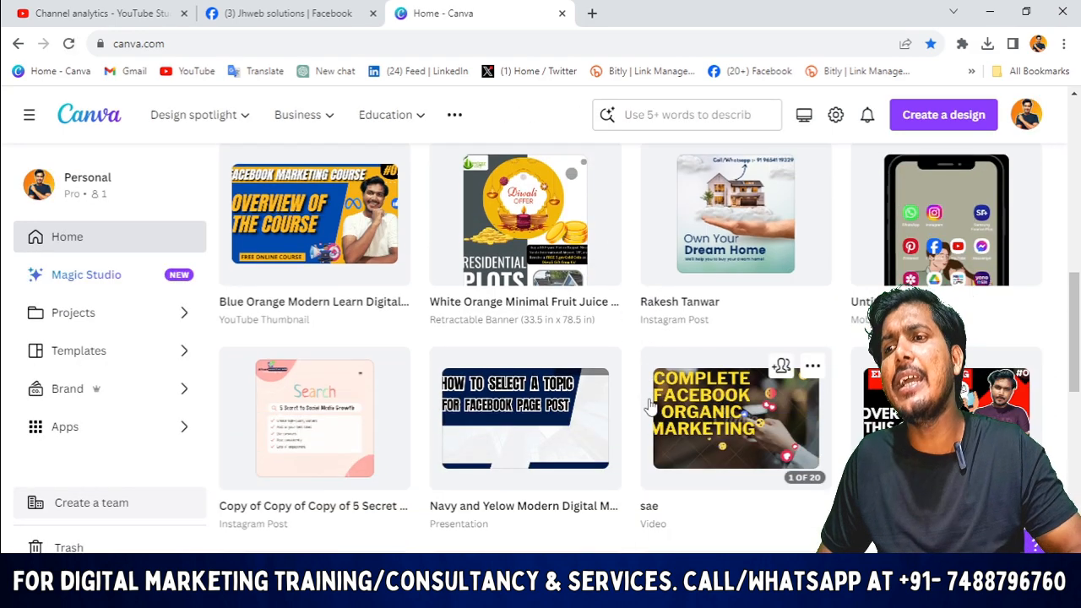
scroll(648, 406, "down", 4)
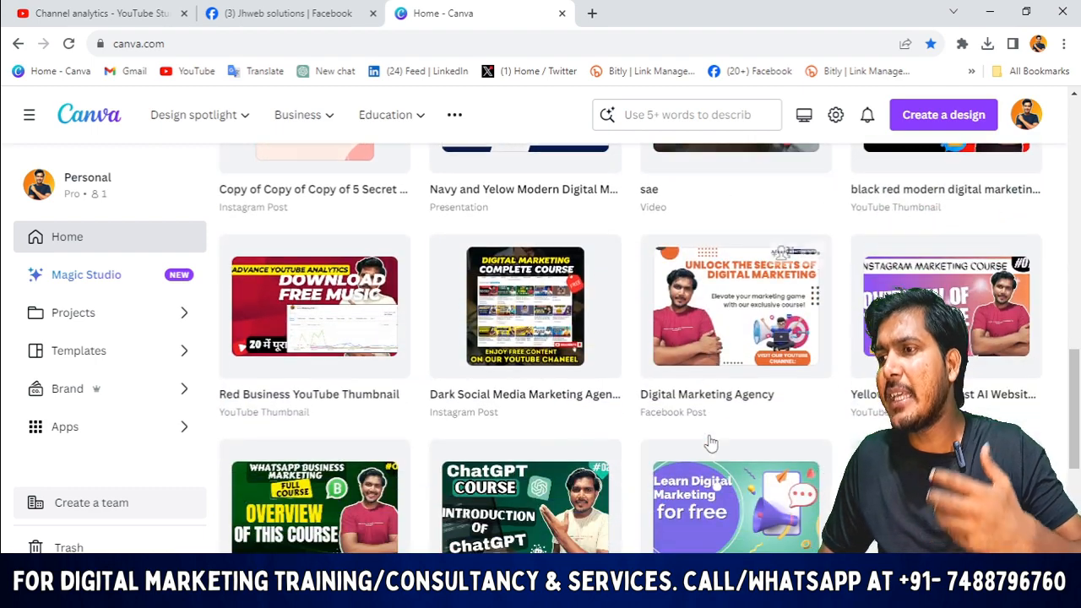
scroll(651, 368, "down", 4)
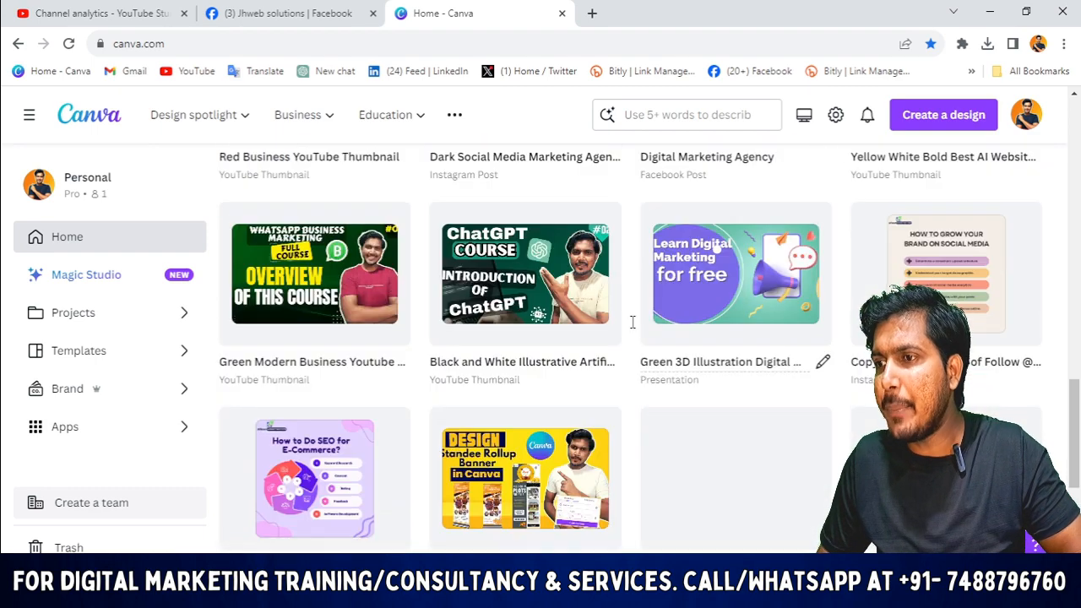
scroll(632, 321, "up", 4)
left_click(542, 341)
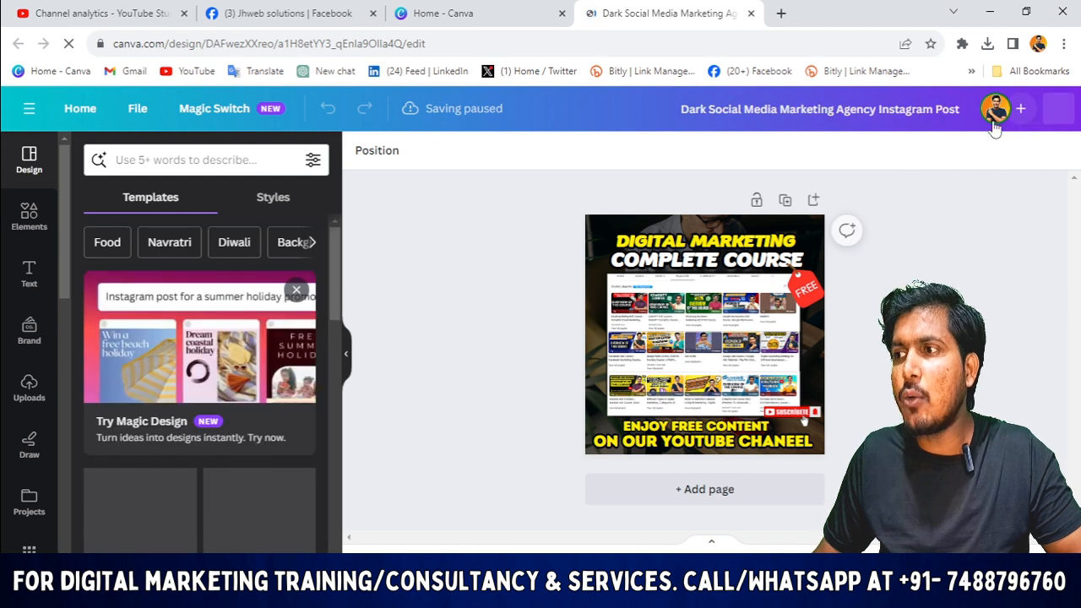
Download the Instagram post design as a PNG at 1,080 × 1,080 px
left_click(1035, 108)
scroll(982, 280, "down", 3)
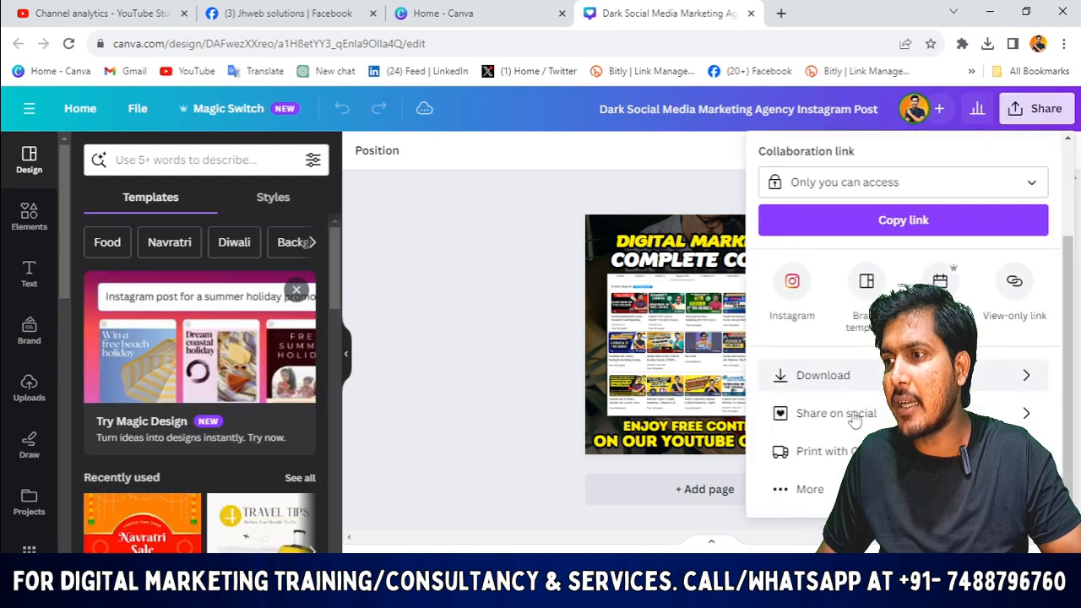
left_click(844, 376)
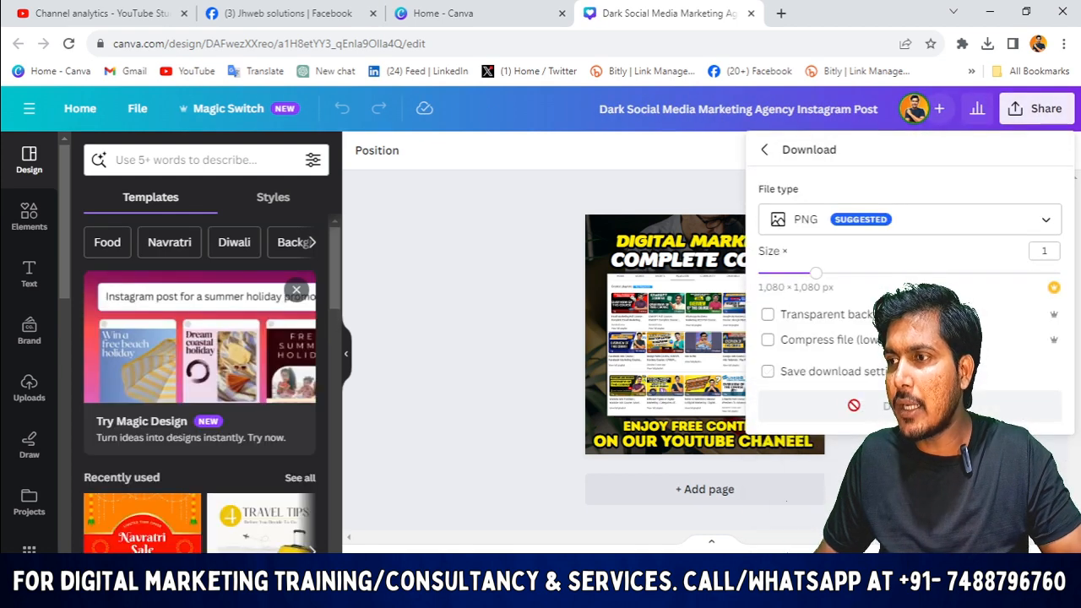
left_click(846, 407)
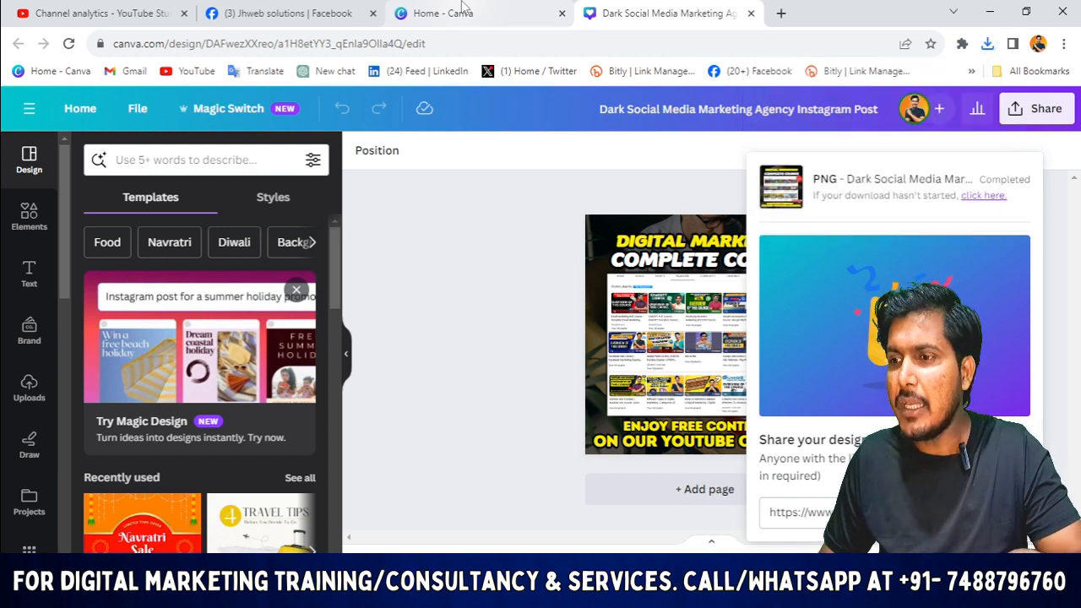
Return to the pending file picker and upload Dark Social Media Marketing Agency Instagram Post from Downloads as the service photo
left_click(302, 12)
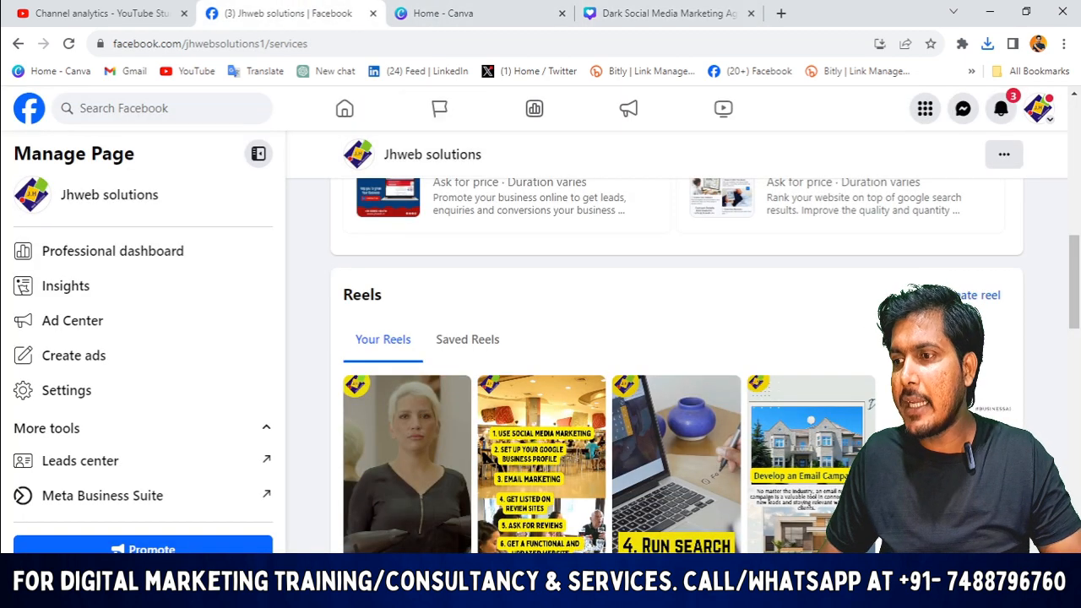
key("alt+Tab")
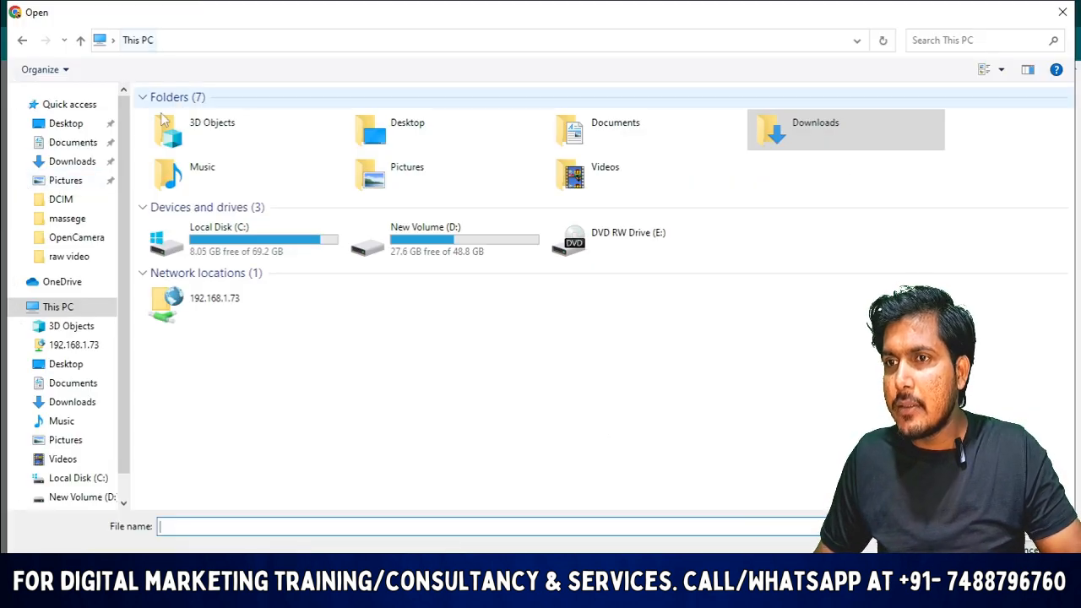
left_click(73, 160)
left_click(185, 160)
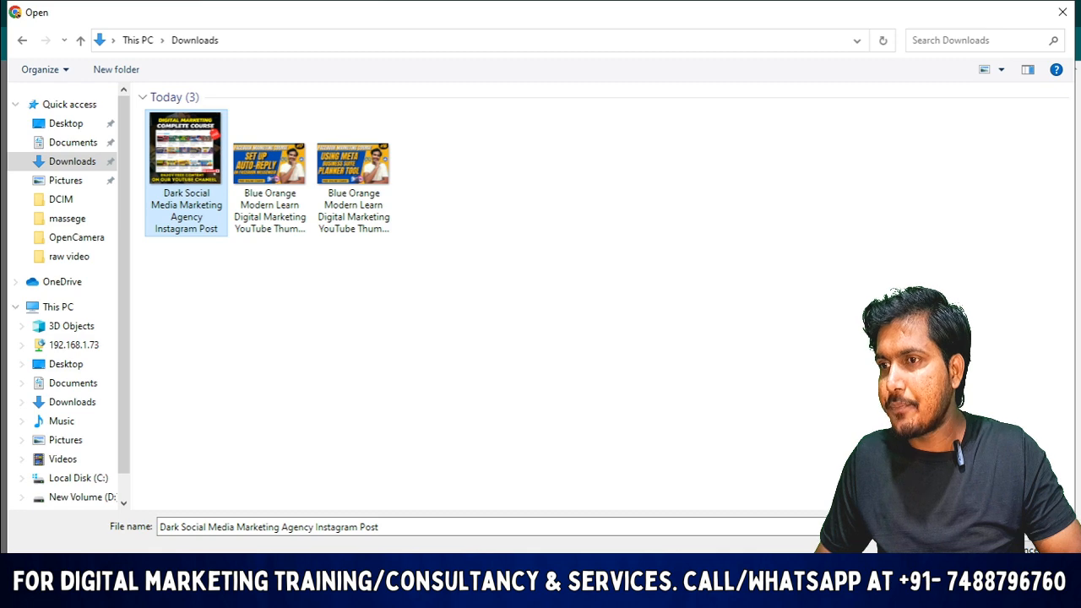
double_click(185, 161)
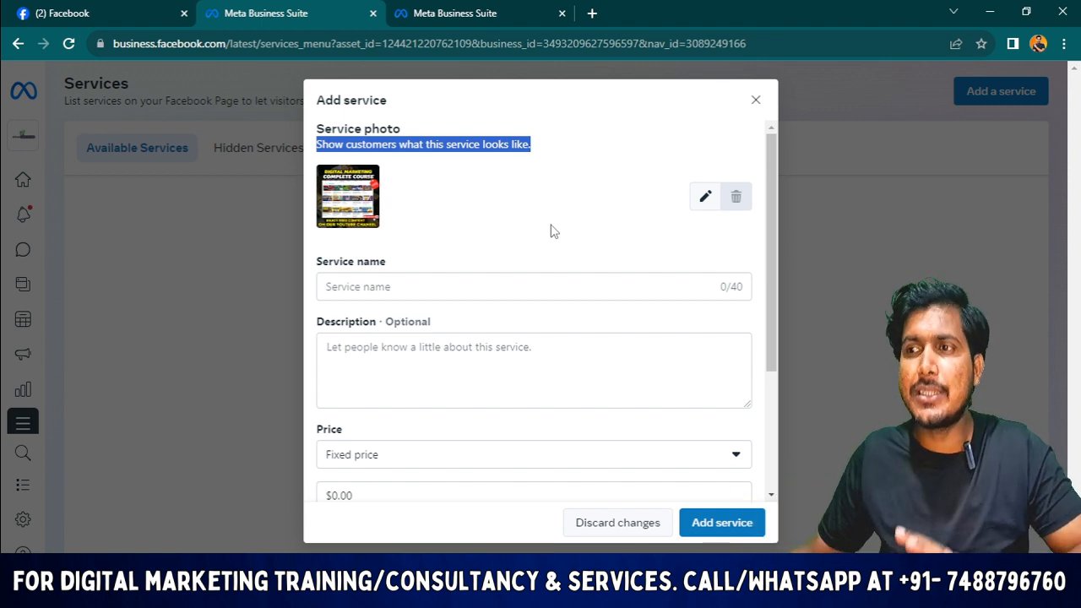
left_click(453, 194)
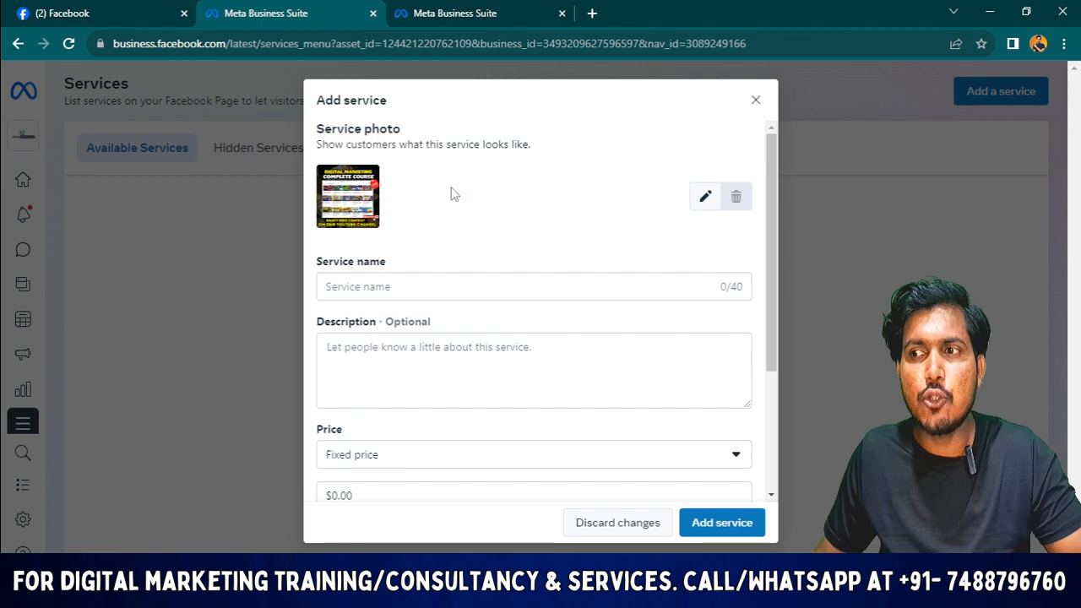
Name the new service "Digital Marketing Course"
left_click(384, 285)
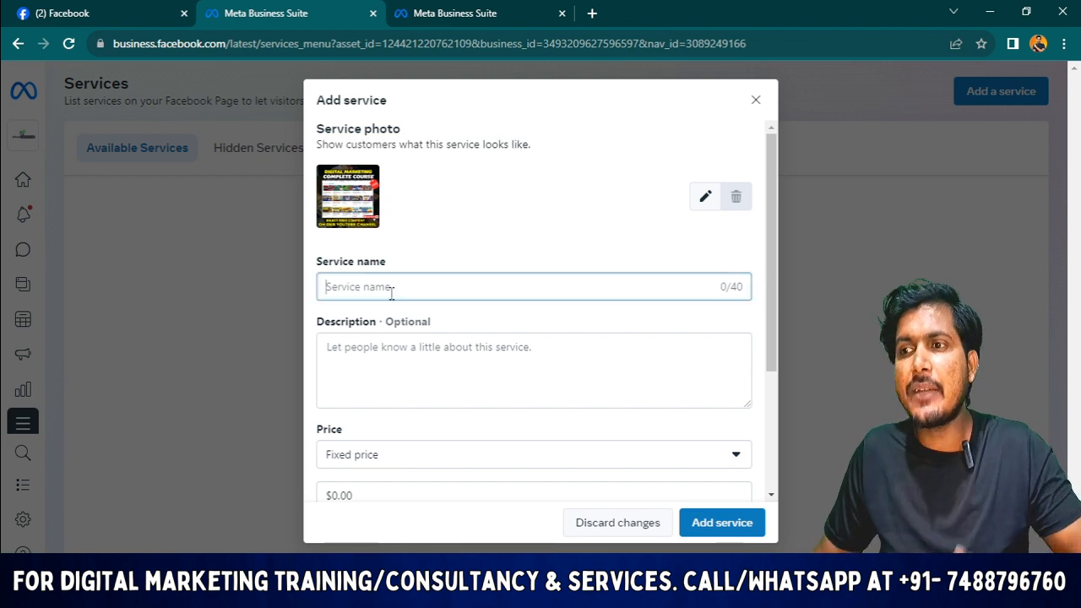
type("dIGI")
key("ctrl+a")
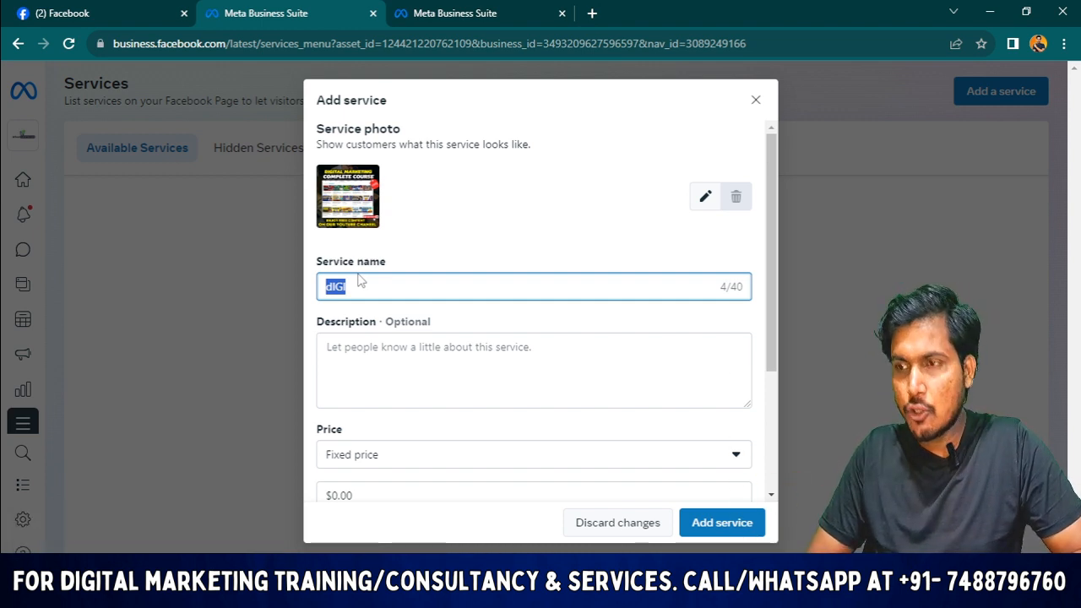
type("d")
key("BackSpace")
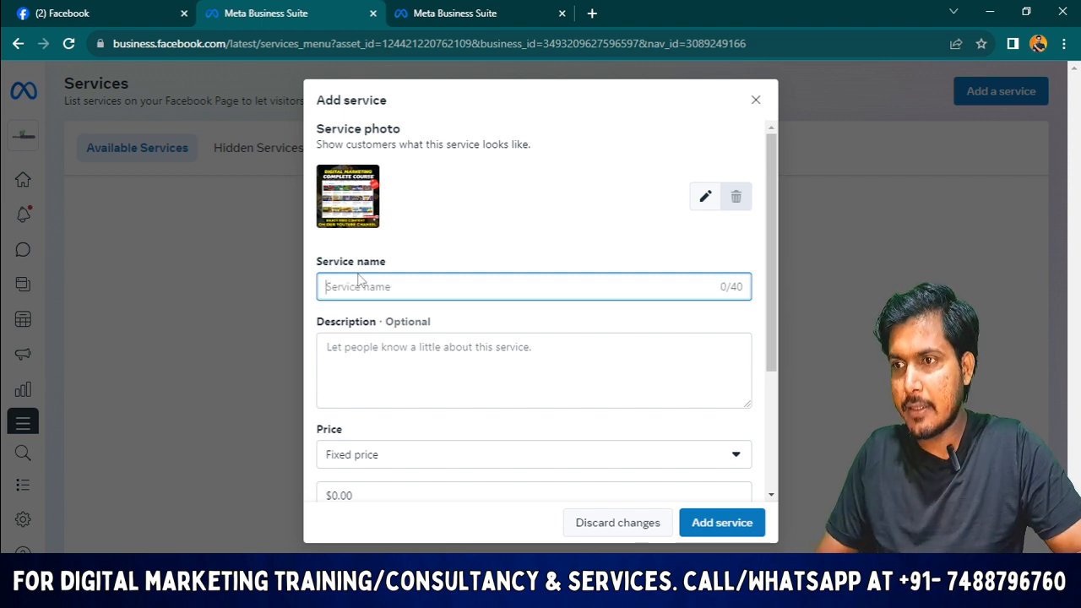
type("d")
key("BackSpace")
type("Difg")
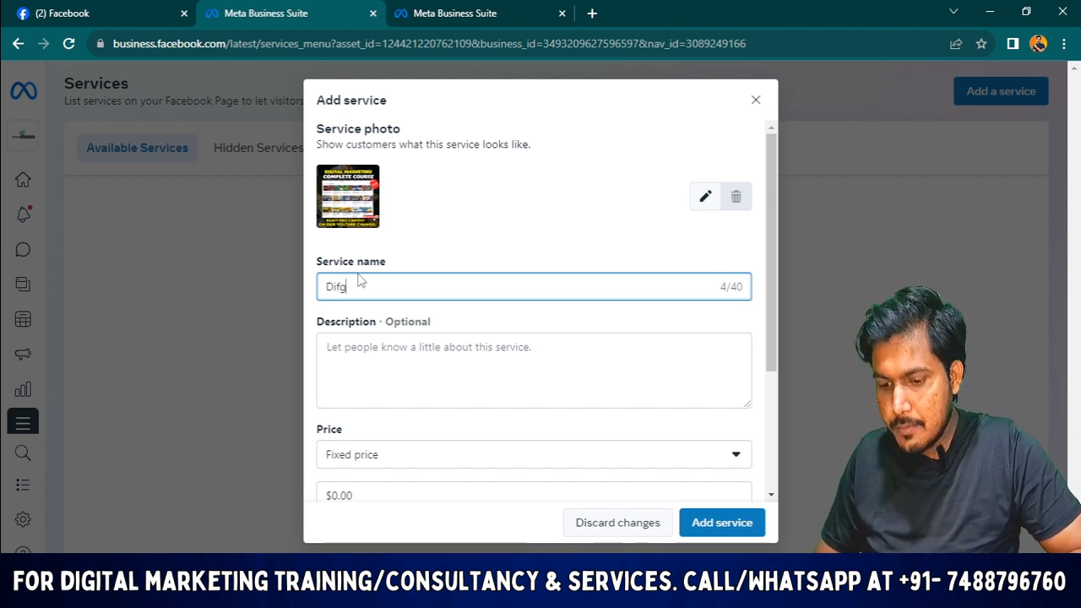
key("BackSpace")
key("BackSpace")
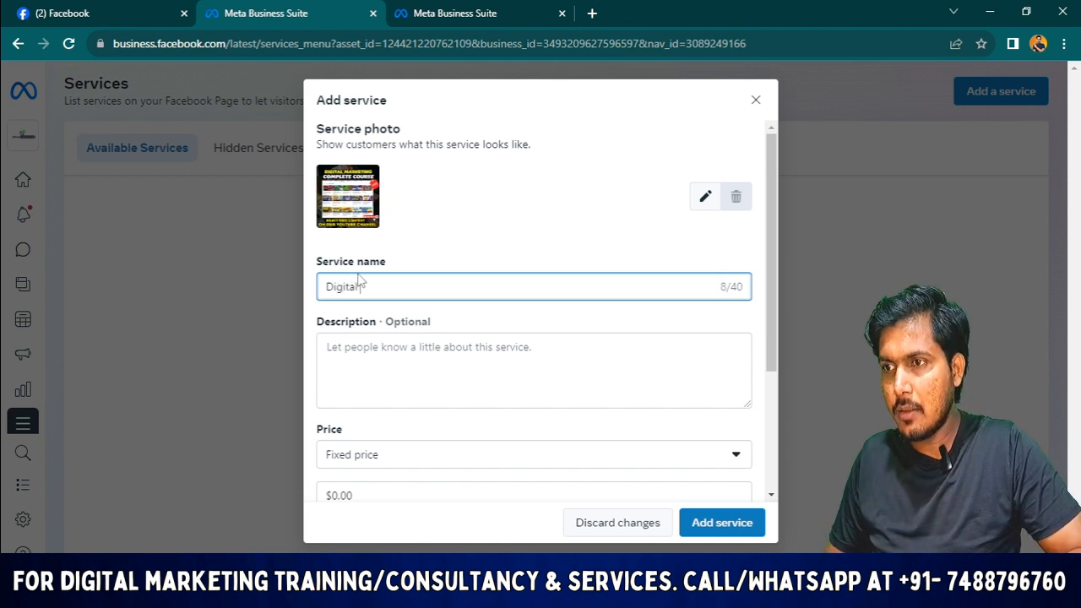
type("gital Mas")
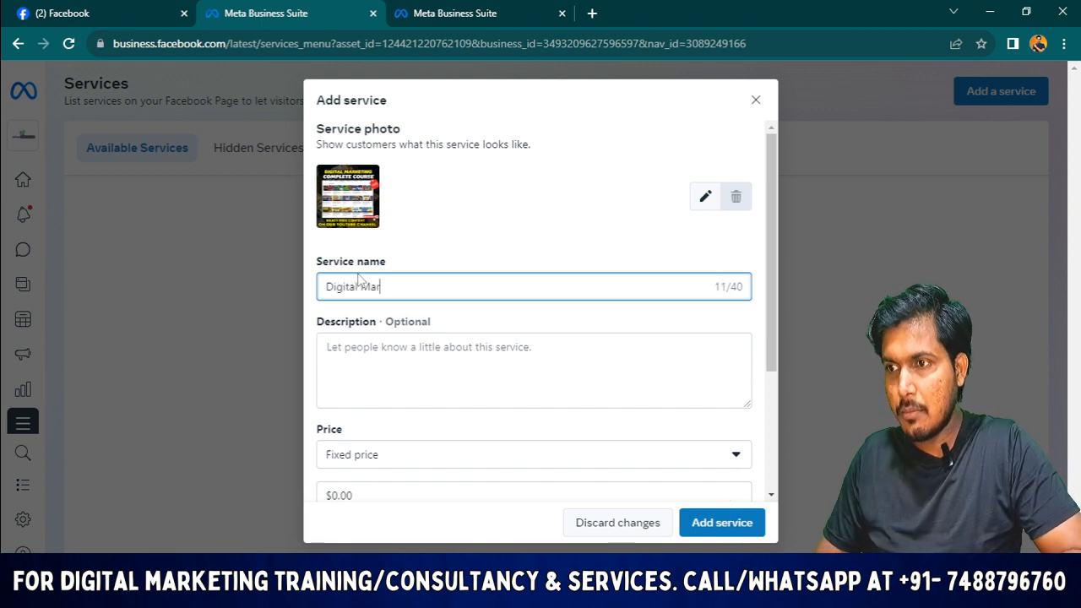
type("kewti")
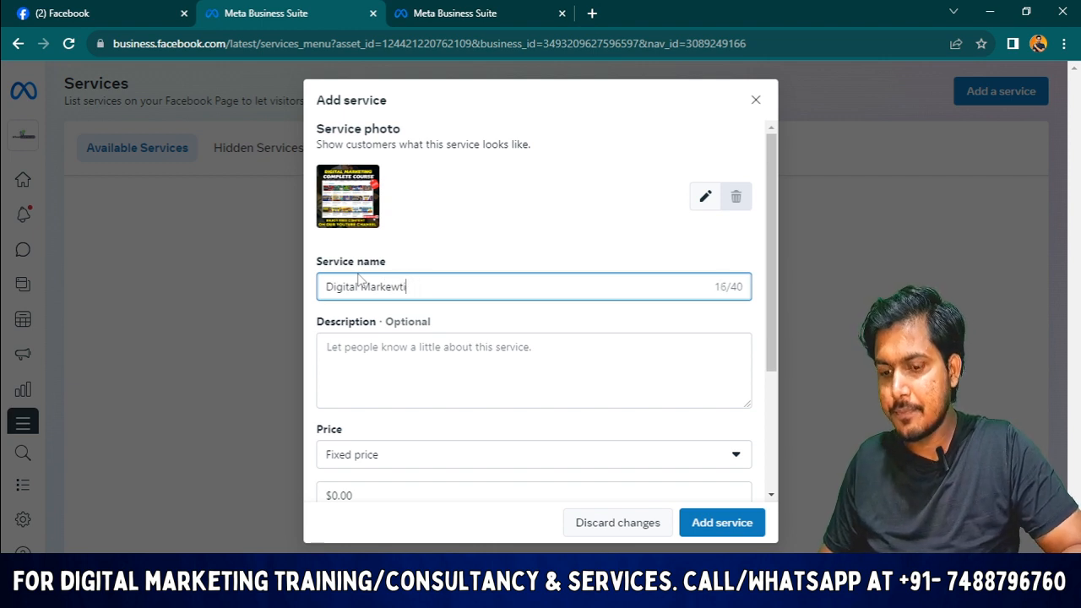
key("BackSpace")
key("BackSpace")
key("BackSpace")
type("ting")
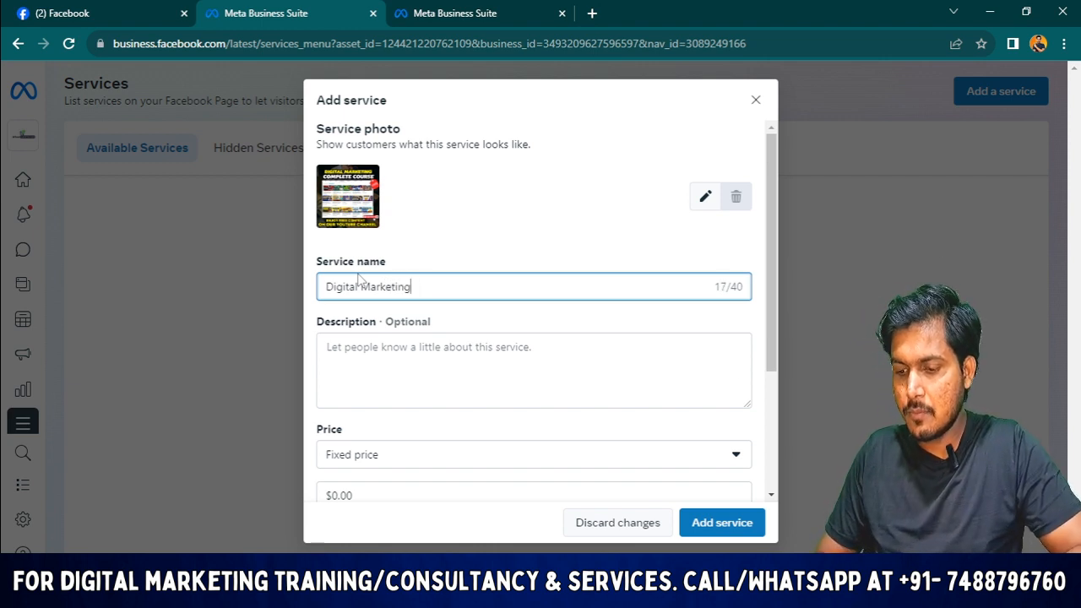
type(" Course")
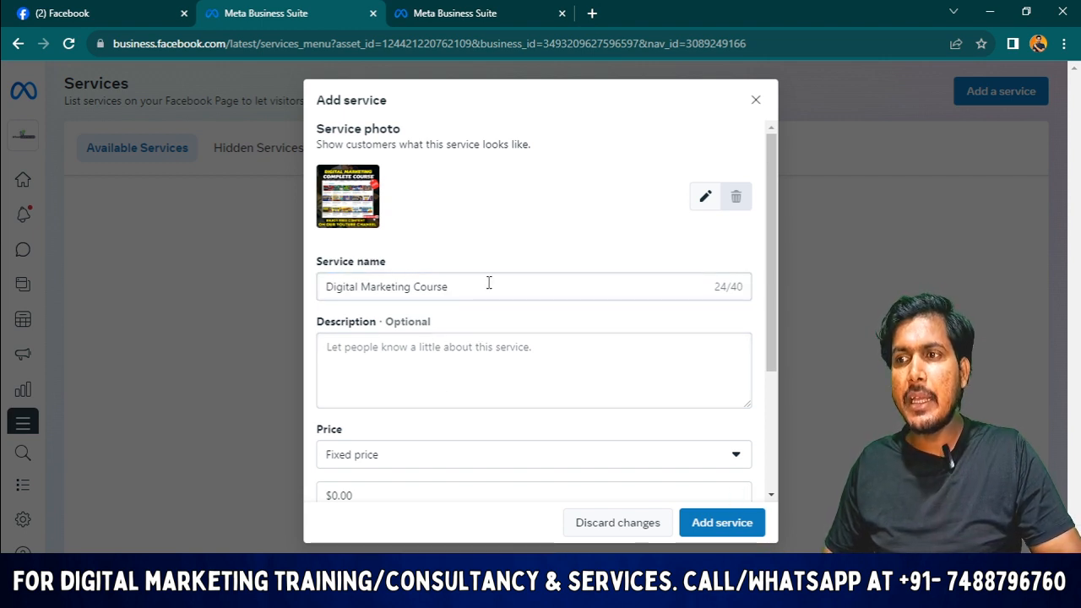
left_click_drag(469, 286, 320, 299)
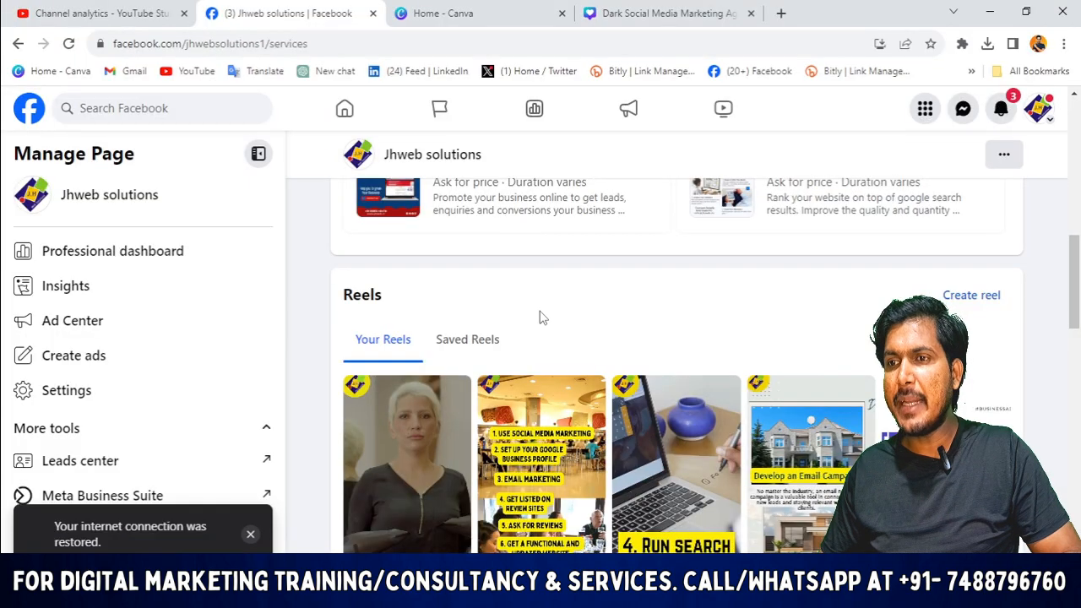
Look over the names, prices and descriptions of the services on the Jhweb solutions Page in the other Chrome window
scroll(541, 325, "up", 9)
scroll(566, 357, "down", 4)
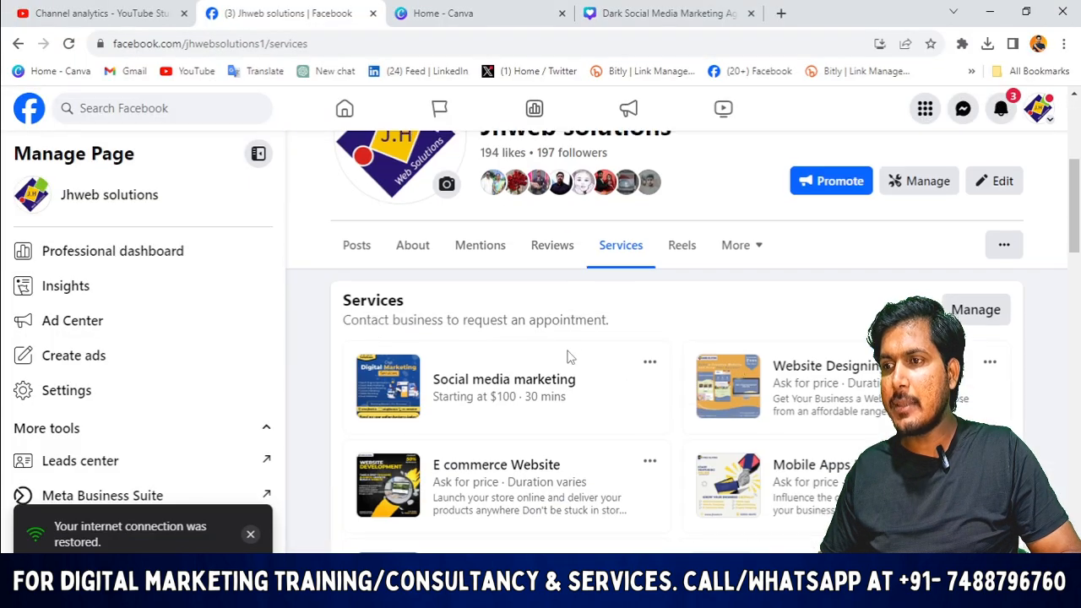
scroll(614, 347, "down", 1)
scroll(615, 347, "down", 2)
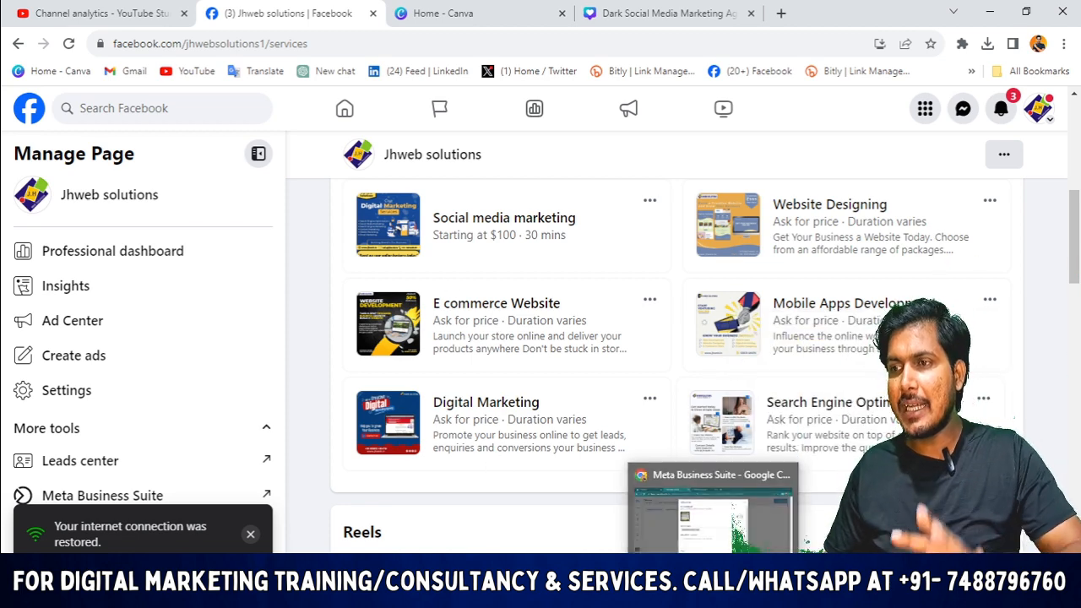
Return to the Add service form and enter the description "Learn Digital Marketing BY industry expert on live project."
left_click(711, 592)
left_click(447, 370)
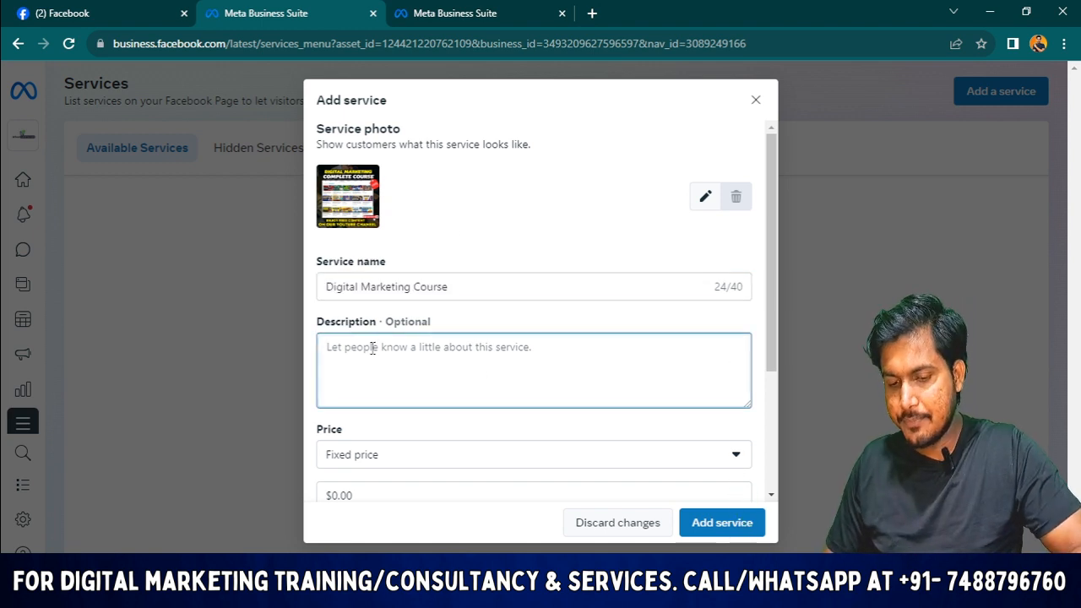
type("Le")
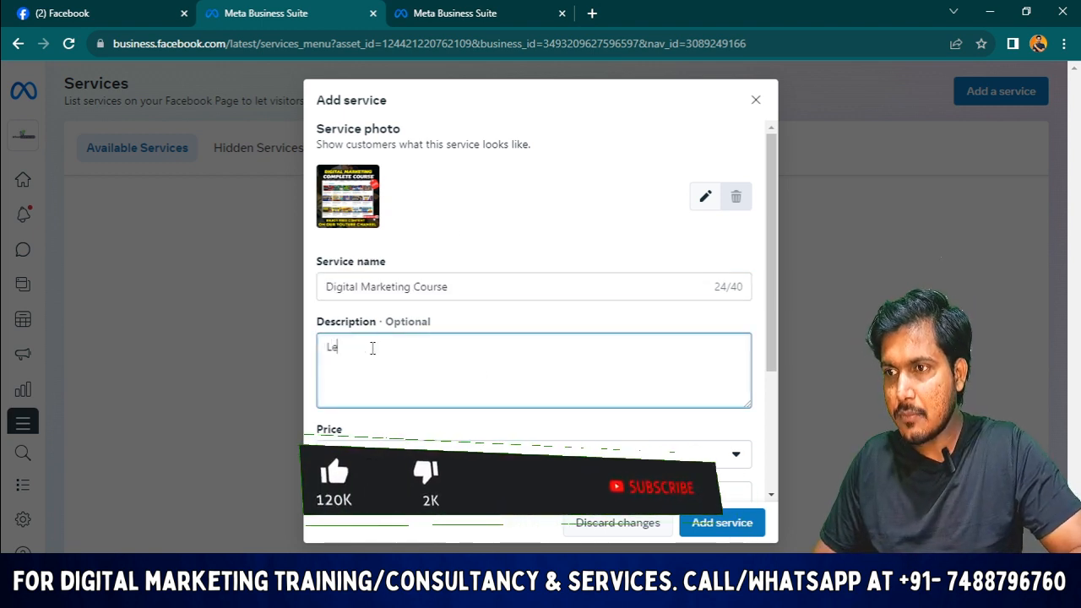
type("arn ")
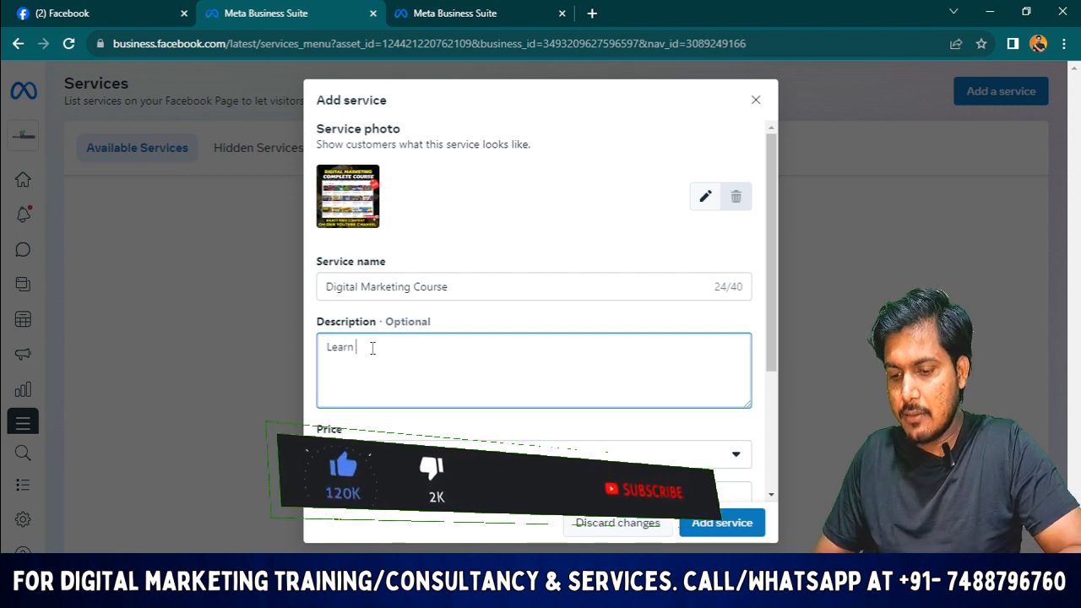
type("Digital")
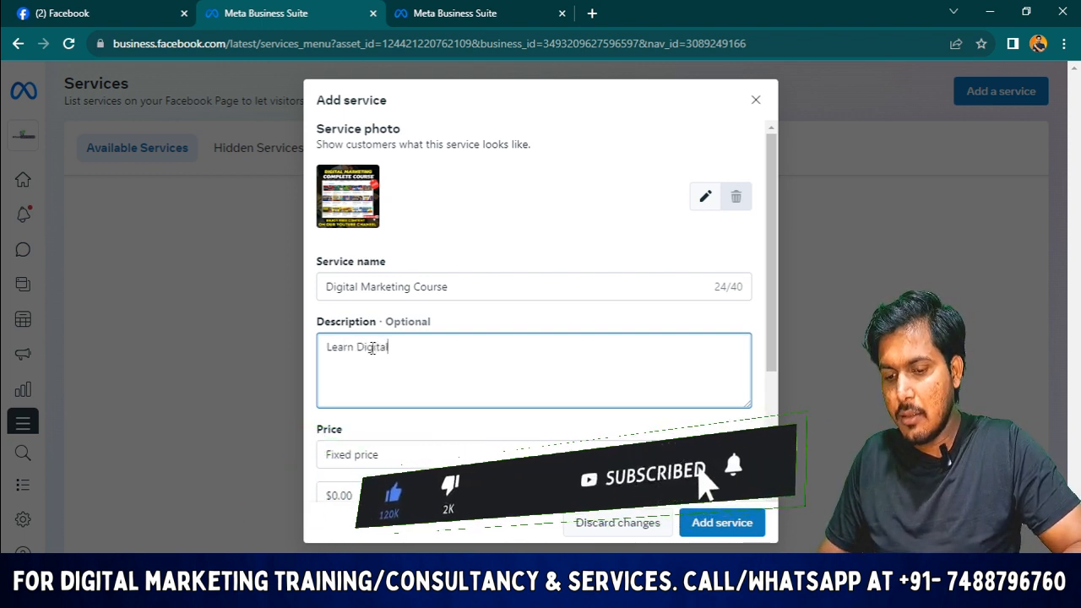
type(" Marketin")
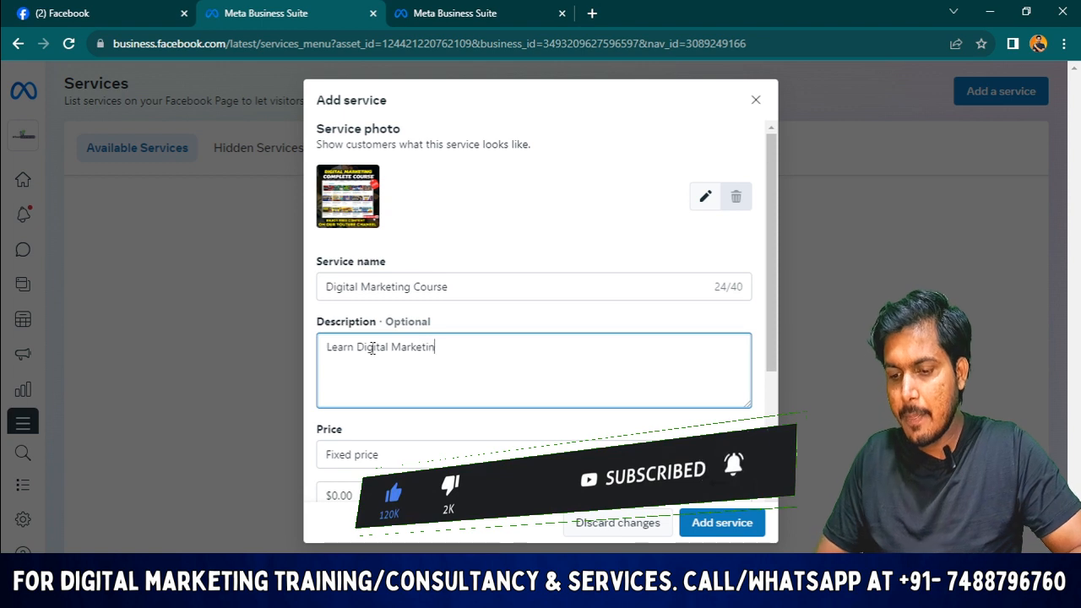
type("g BY")
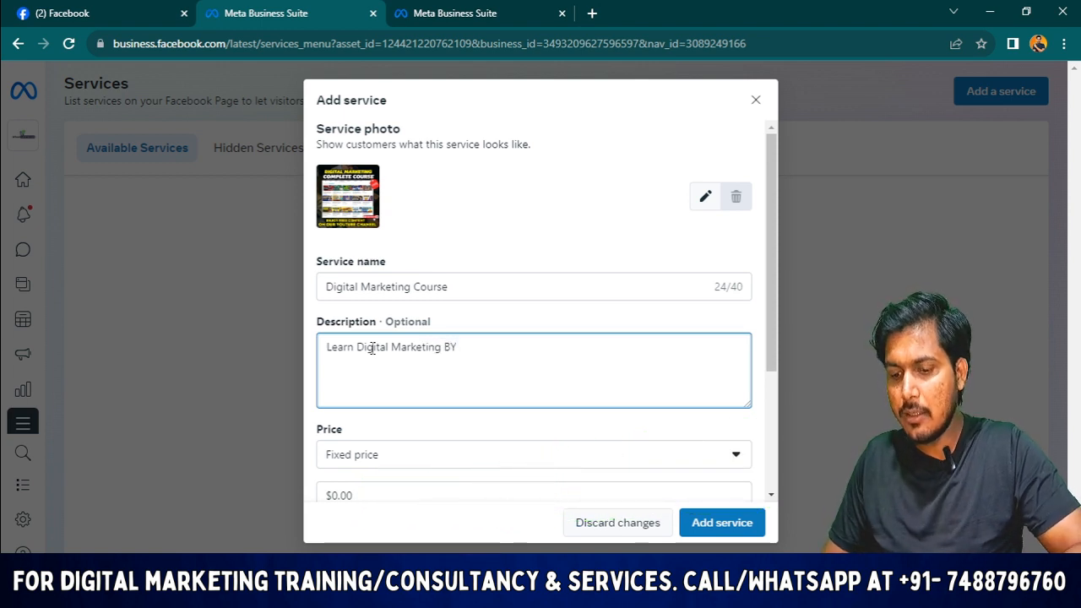
type(" in")
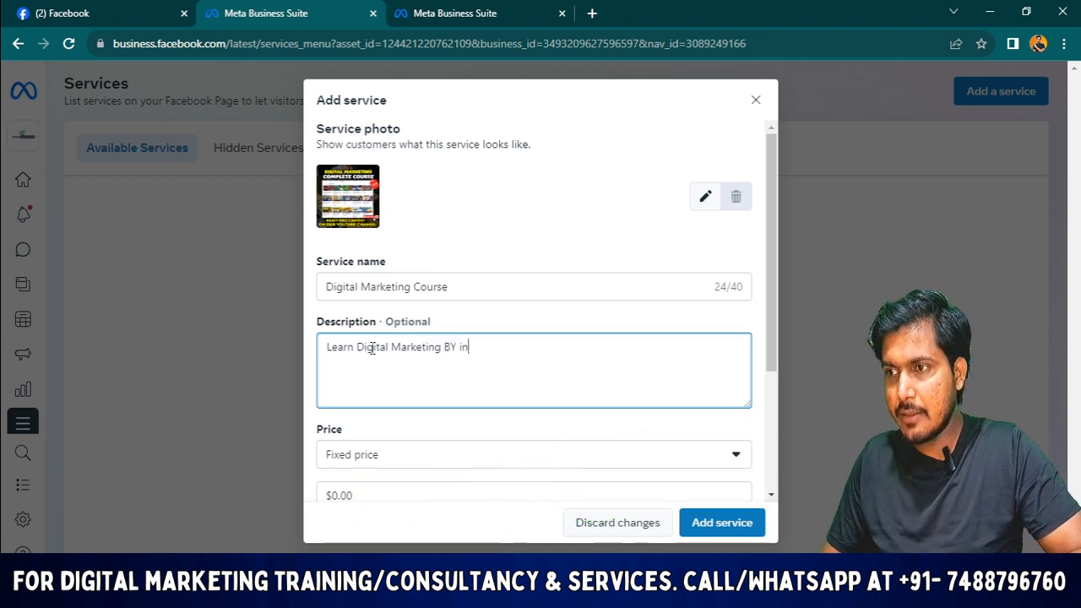
type("dus")
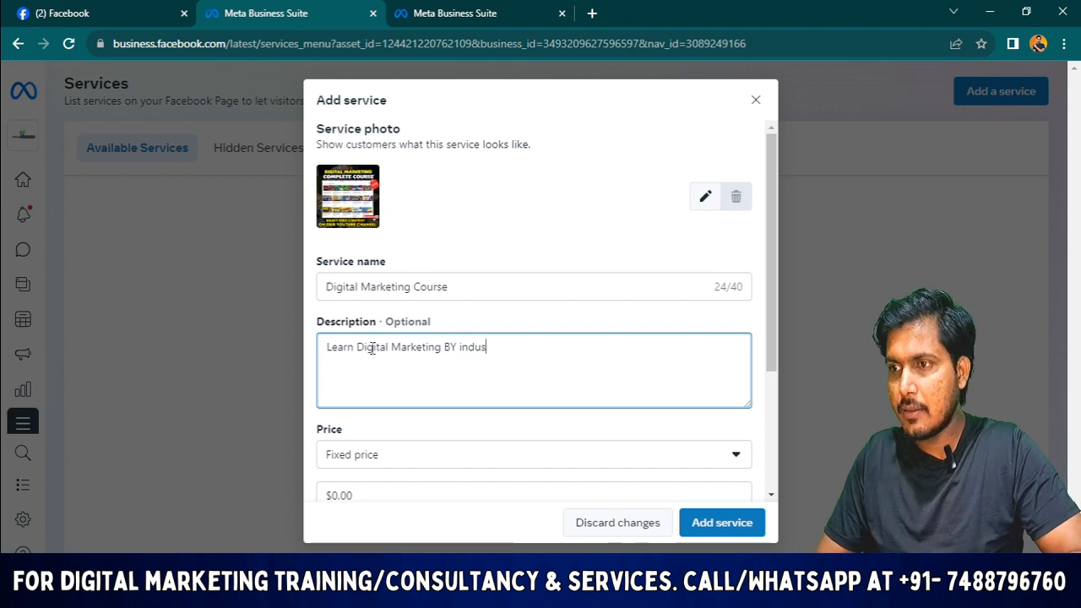
type("tr")
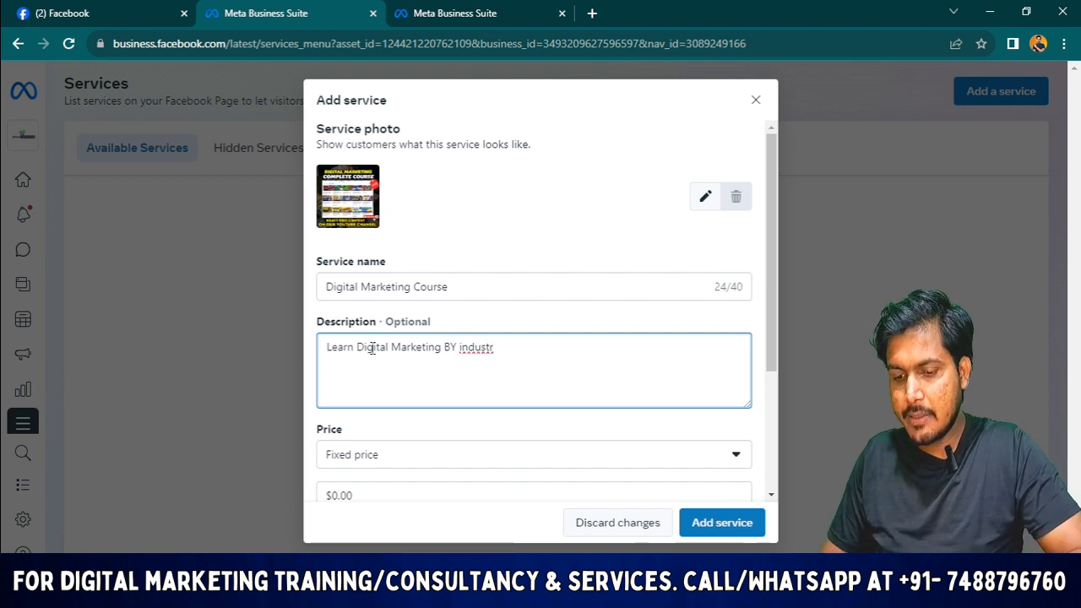
type("y expert on live pro")
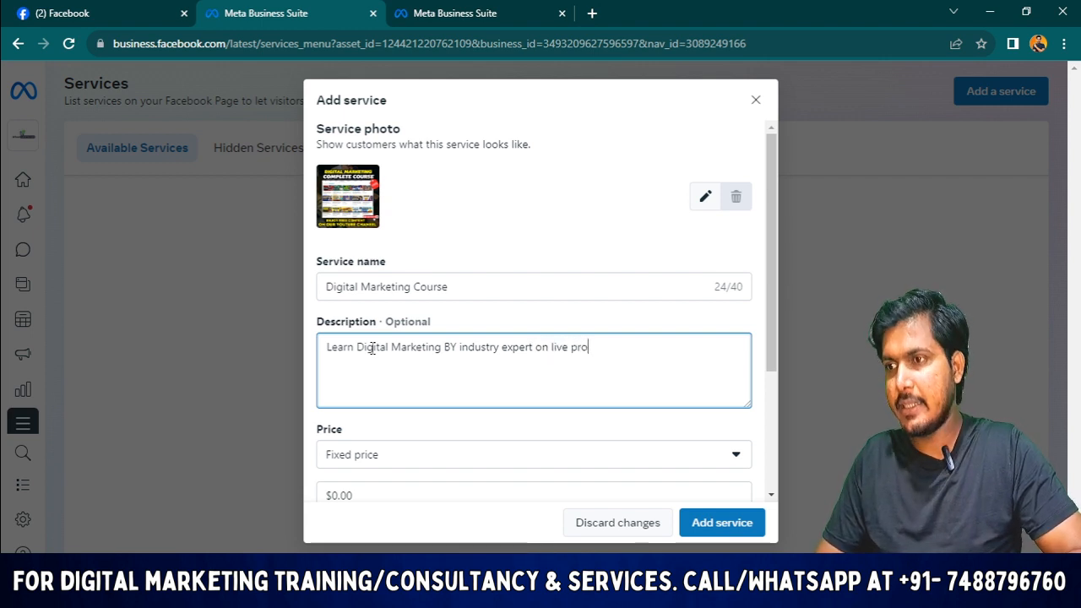
type("ject")
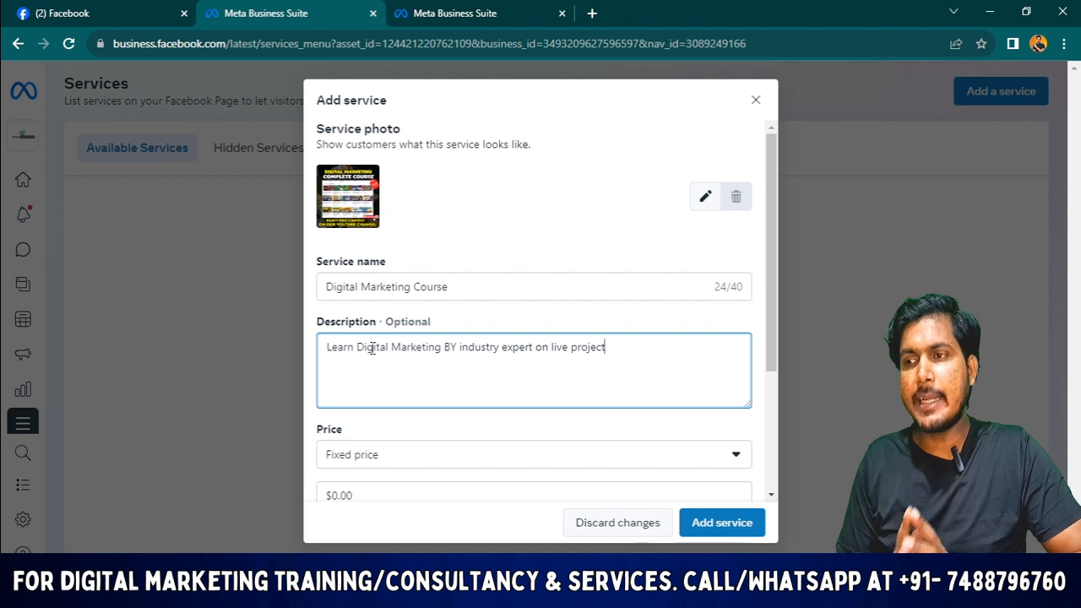
type(".")
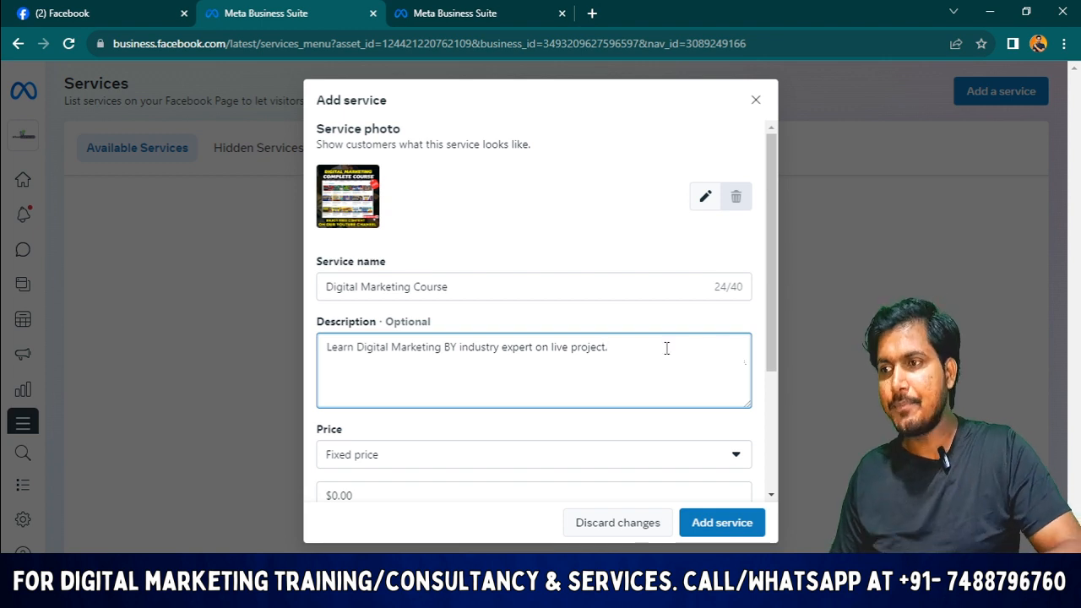
Set the service's price type to Variable price
scroll(529, 379, "down", 2)
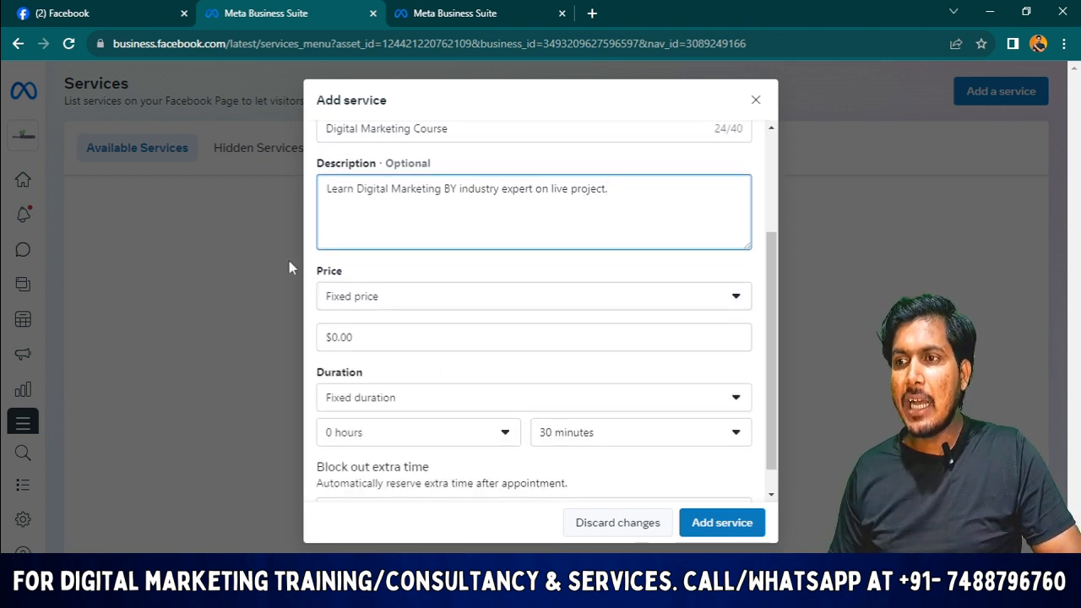
left_click(473, 297)
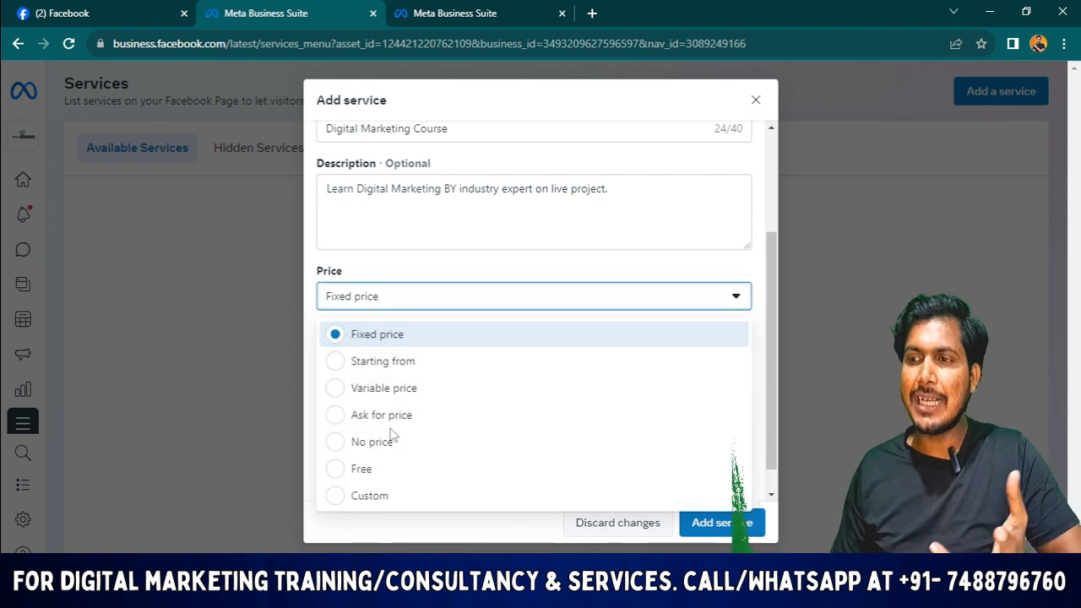
left_click(359, 390)
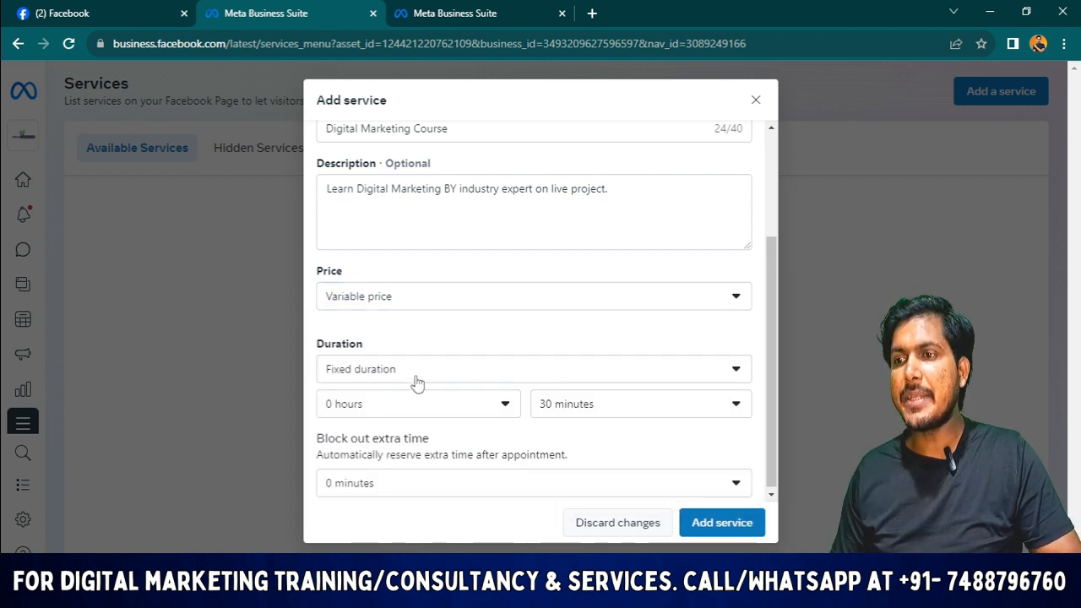
Review the duration and price type options offered for the service
left_click(403, 359)
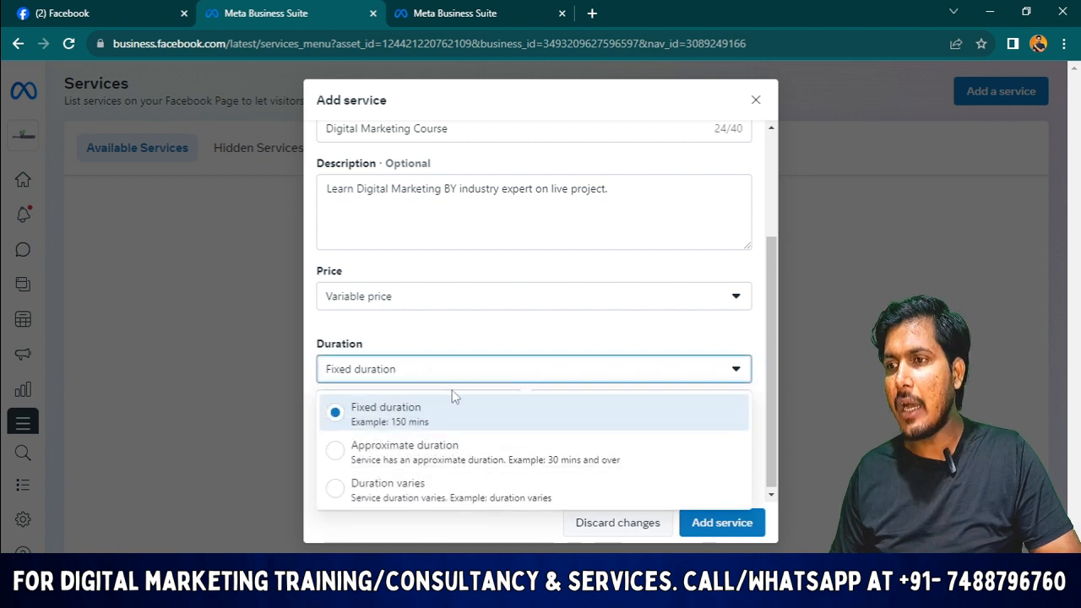
left_click(563, 384)
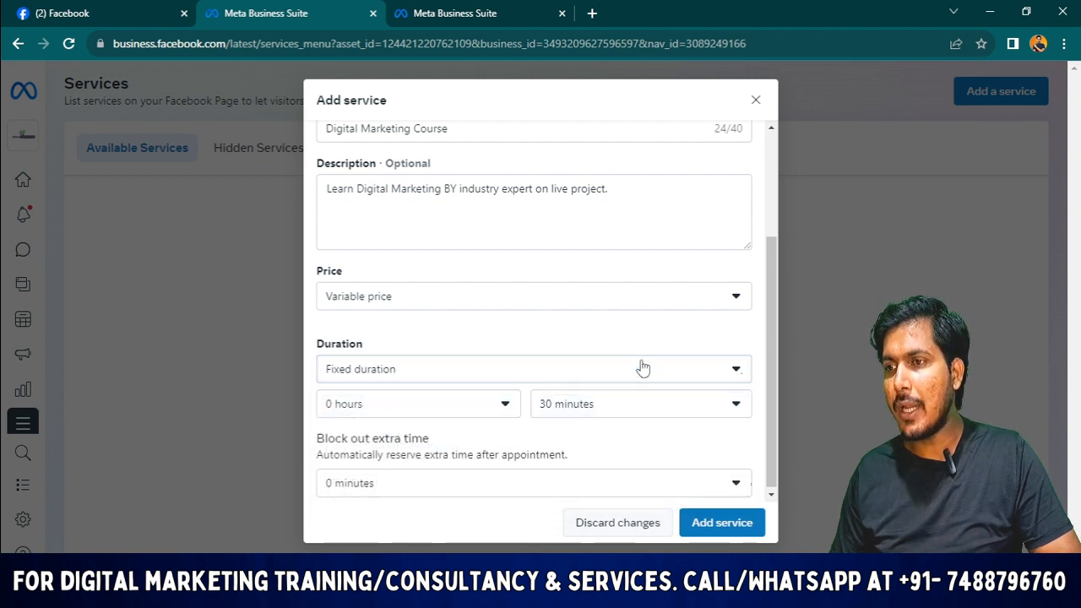
left_click(740, 378)
left_click(697, 297)
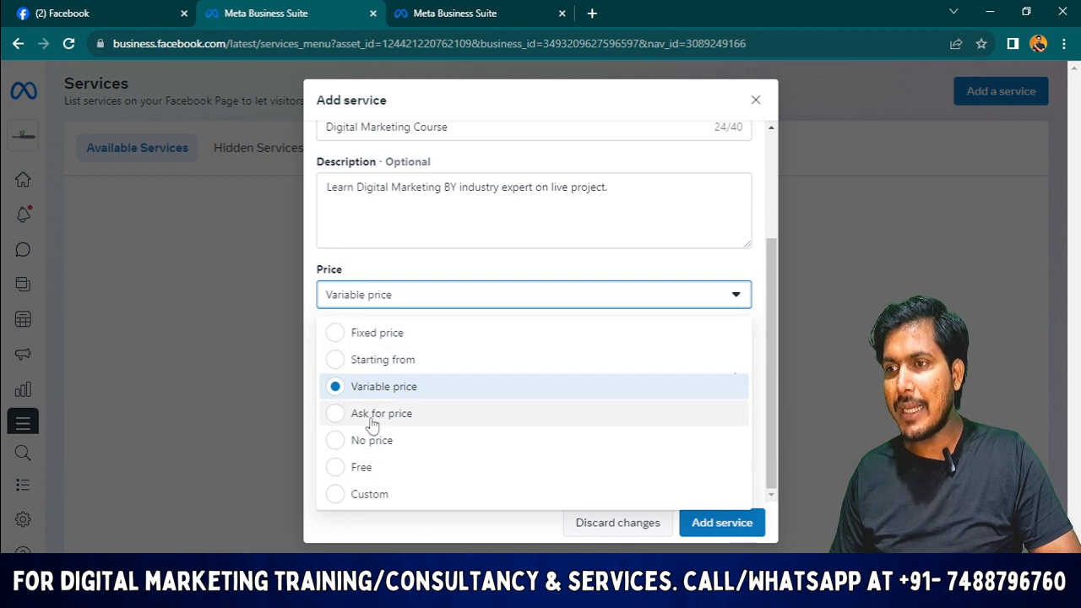
left_click(342, 388)
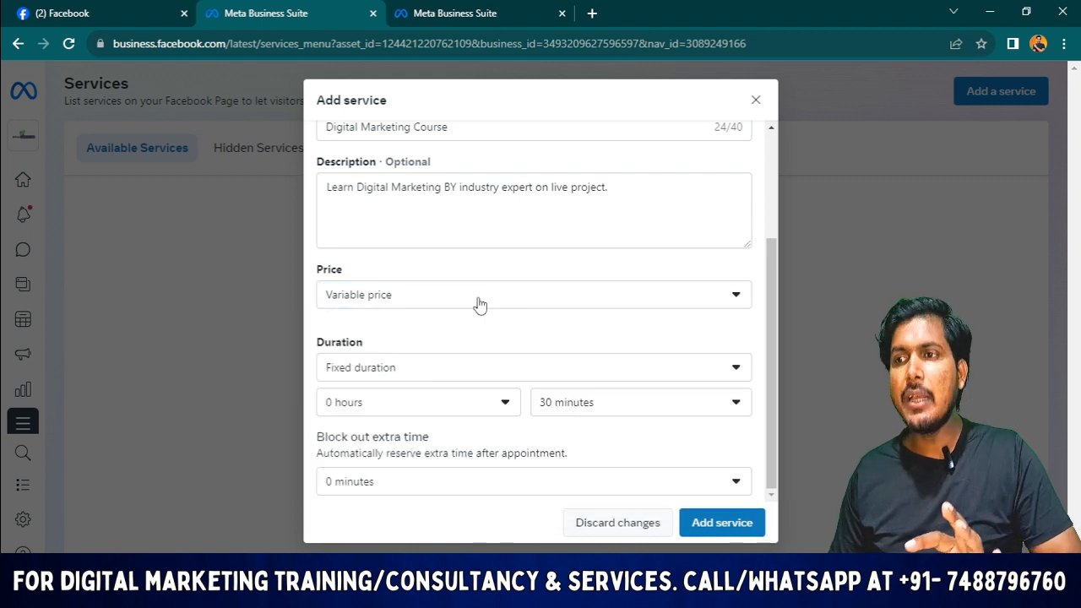
left_click(433, 300)
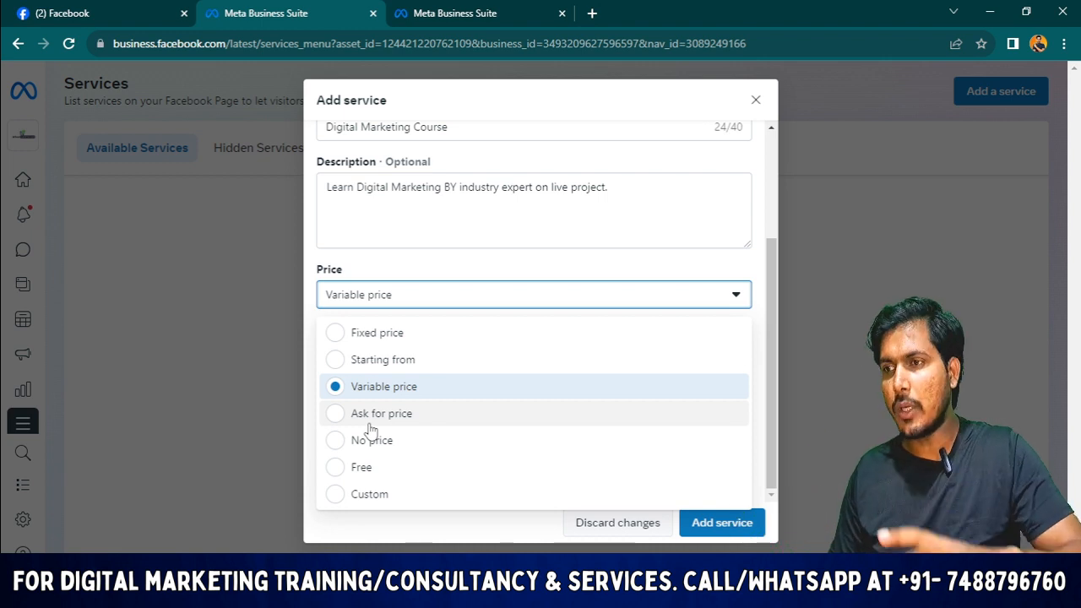
left_click(417, 385)
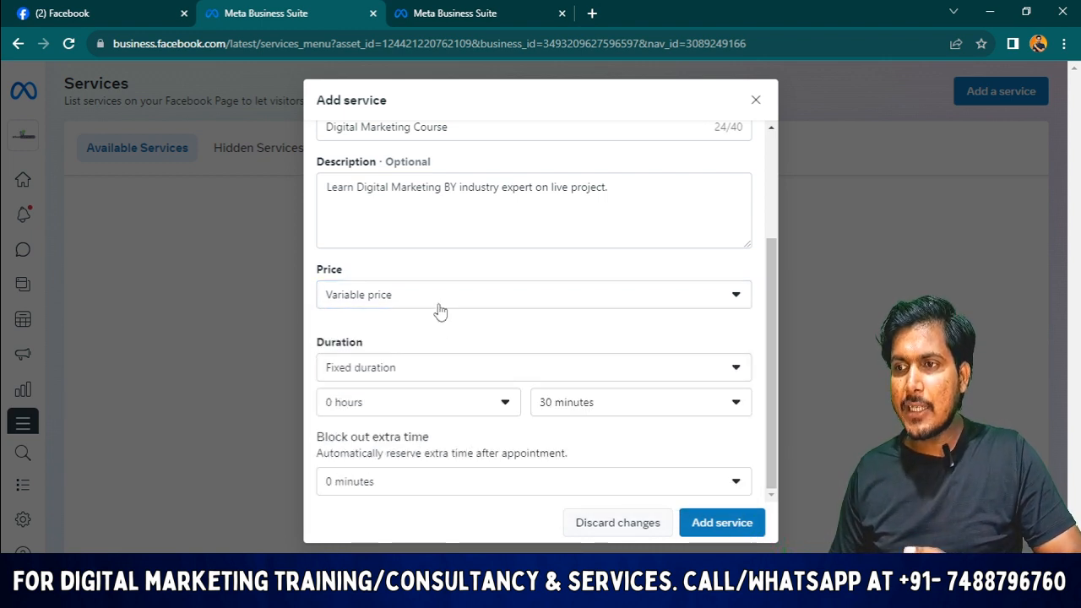
Set the service's duration to Duration varies and add the service to the Page
left_click(428, 372)
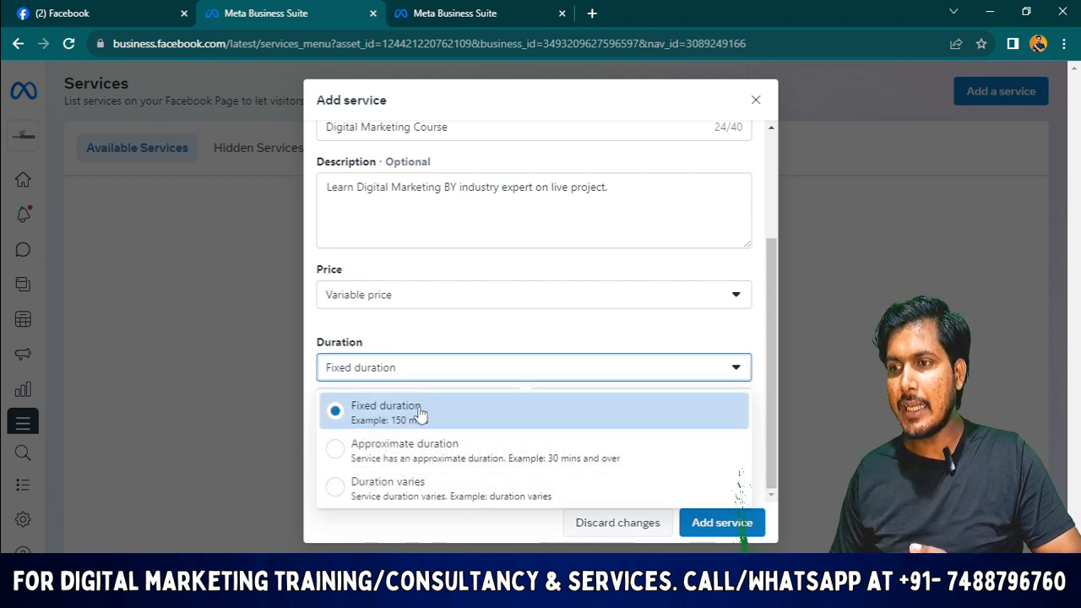
left_click(397, 485)
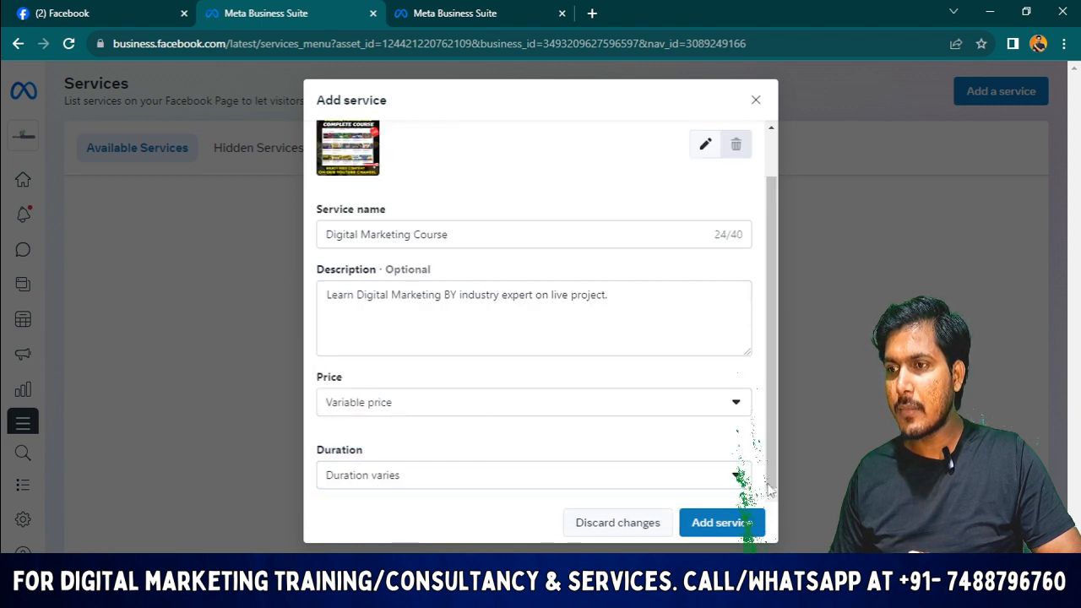
left_click(723, 524)
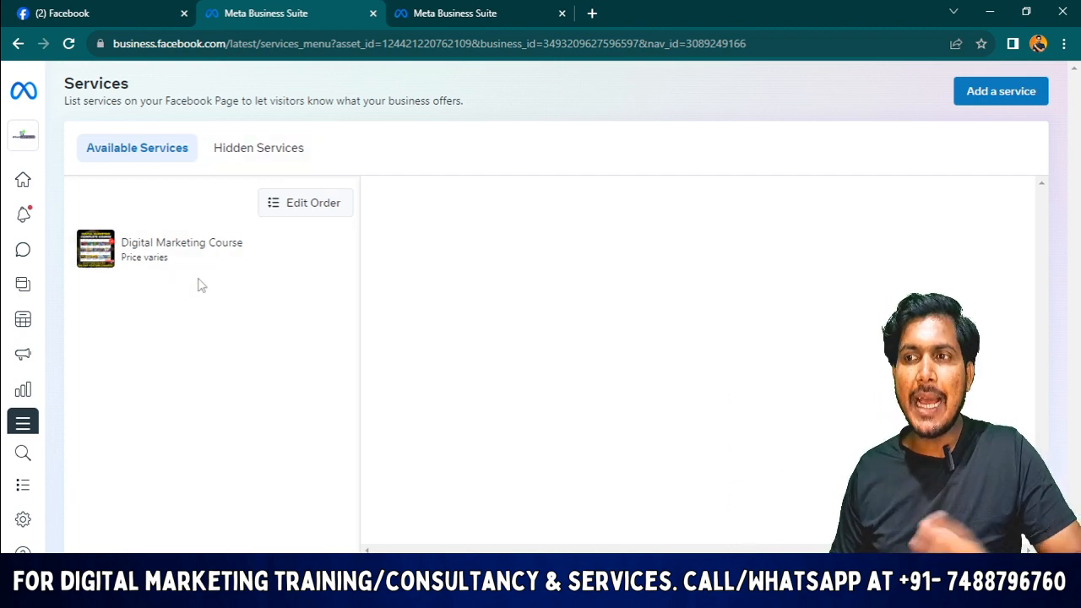
Look over the service order editor and the fields of a blank Add service form
left_click(294, 208)
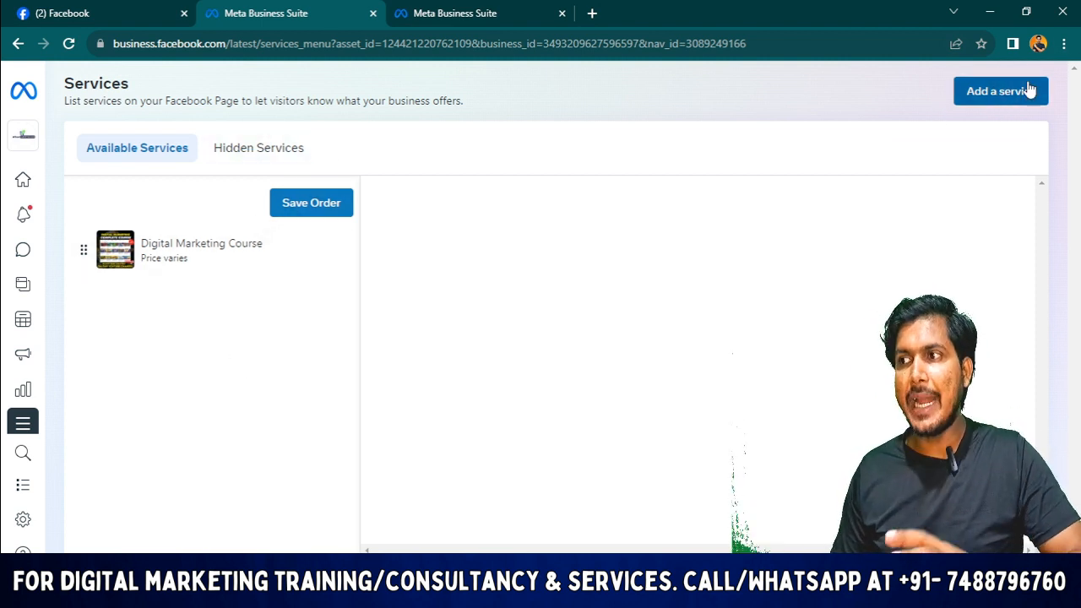
left_click(999, 92)
scroll(456, 357, "down", 3)
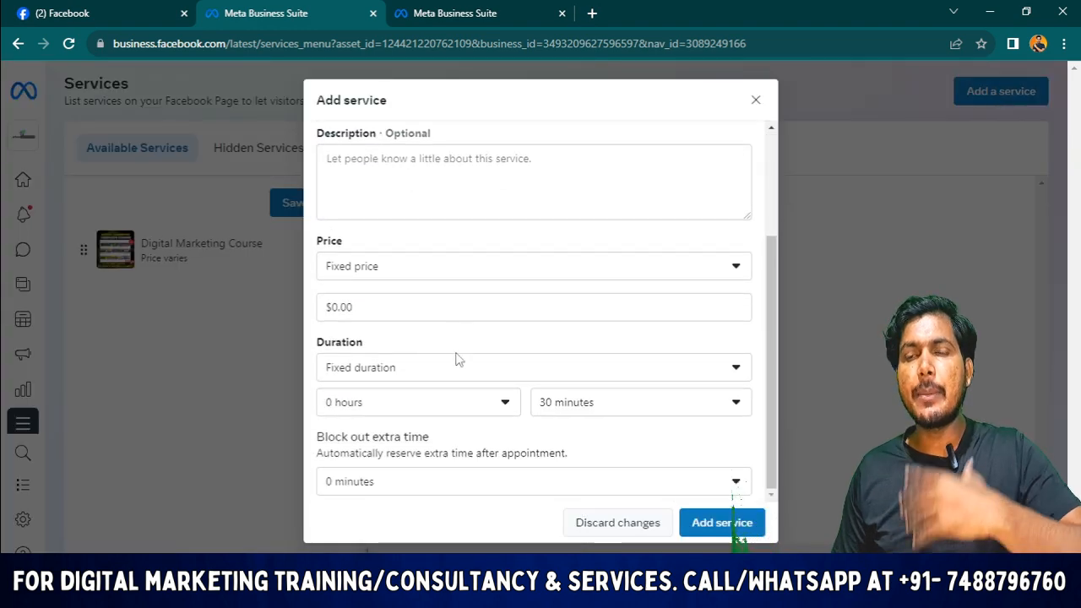
scroll(470, 381, "up", 3)
scroll(470, 380, "down", 3)
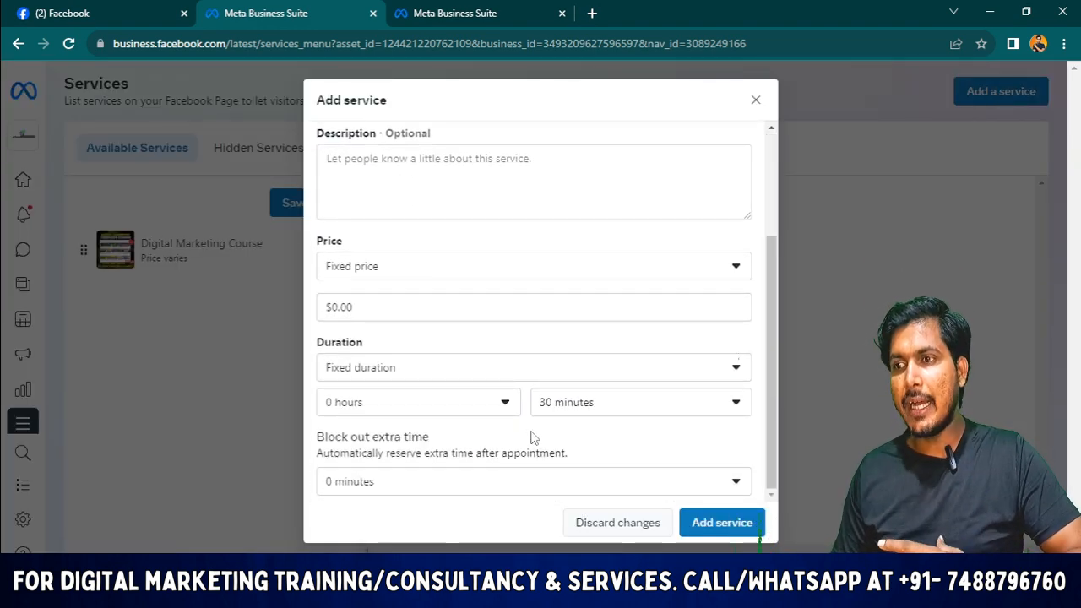
scroll(671, 282, "up", 3)
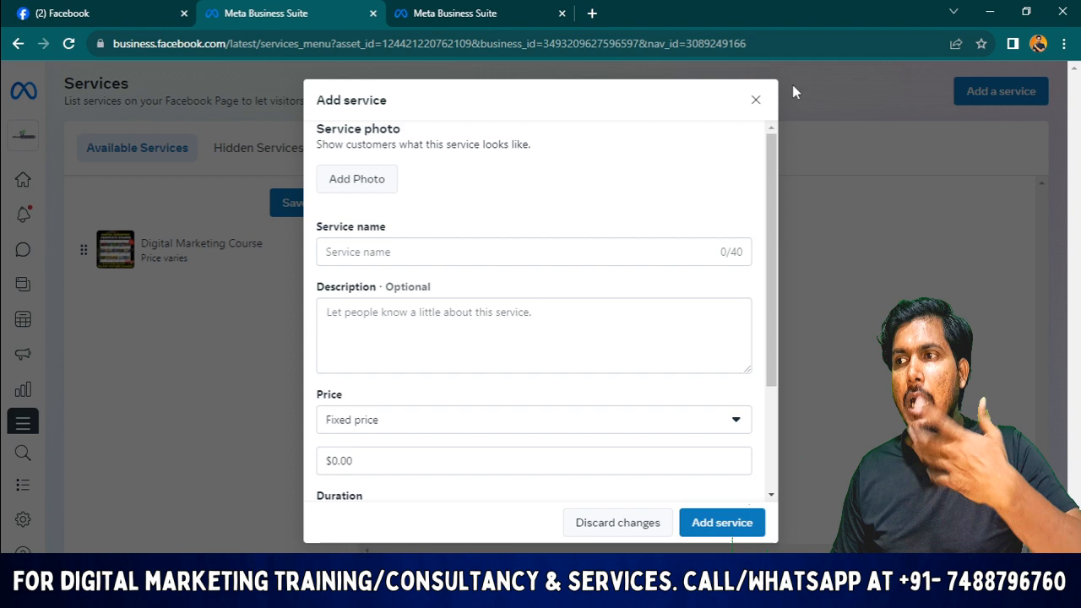
left_click(753, 102)
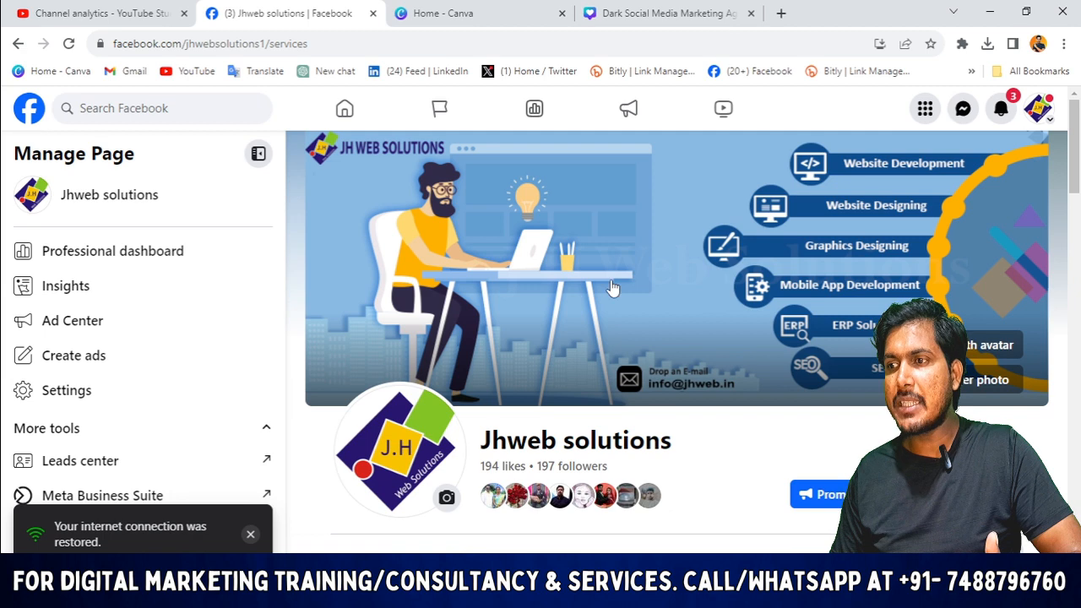
Check the Services section of the Jhweb solutions Page in the other Chrome window and return to Meta Business Suite
scroll(714, 437, "down", 3)
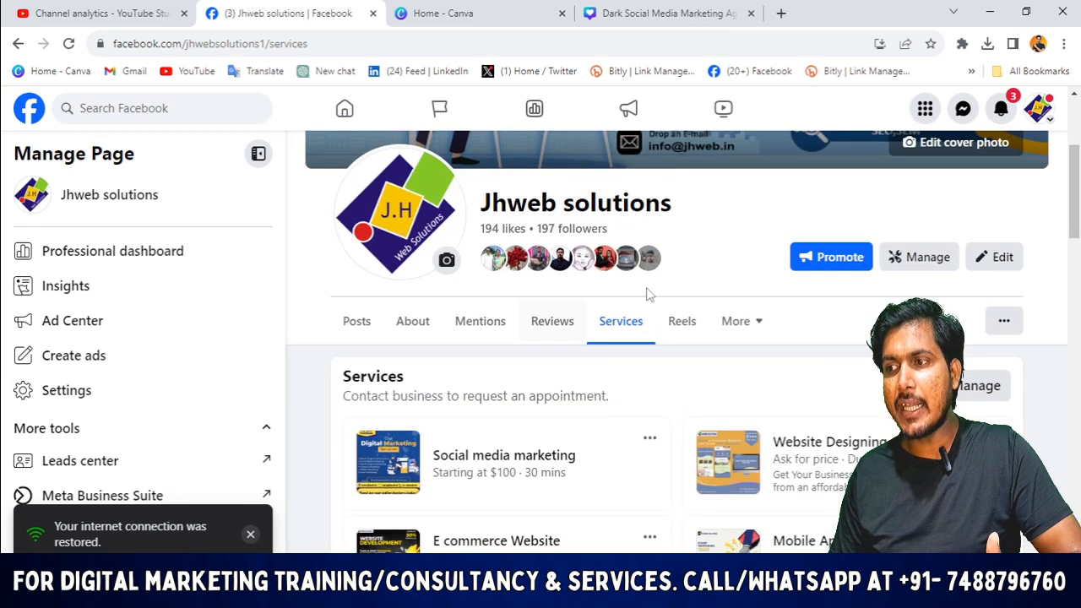
mouse_move(711, 595)
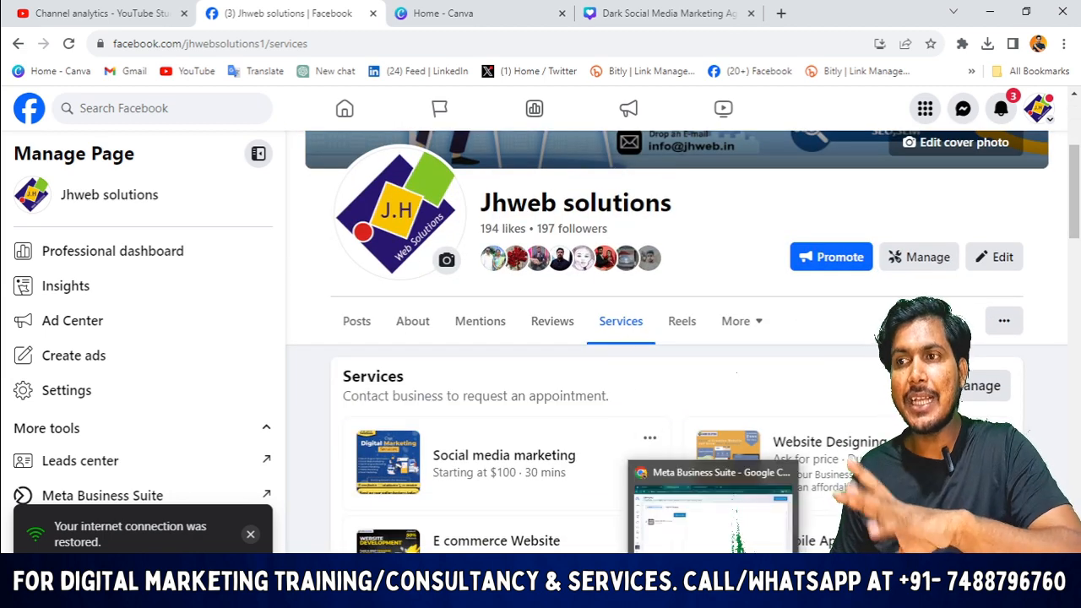
left_click(736, 532)
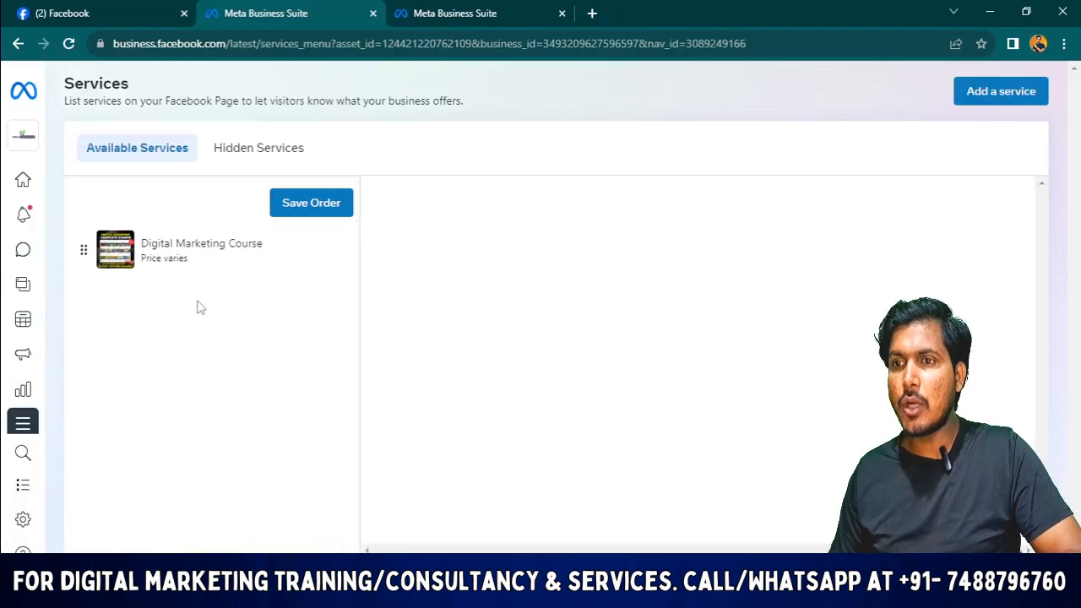
Reload the new Facebook Page in its own browser tab and view its Services section
left_click(121, 18)
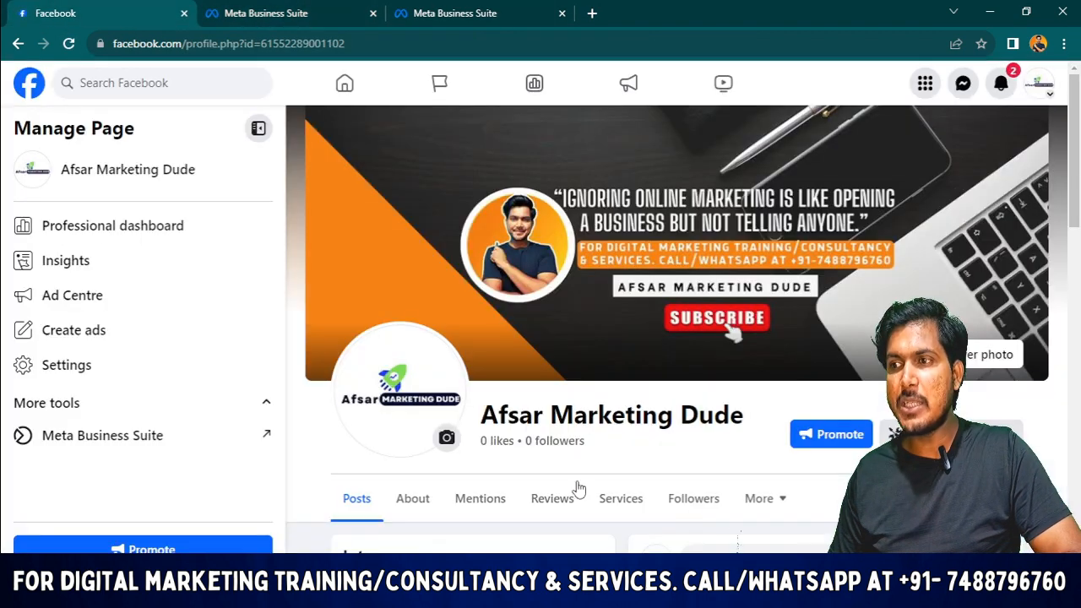
scroll(617, 370, "down", 2)
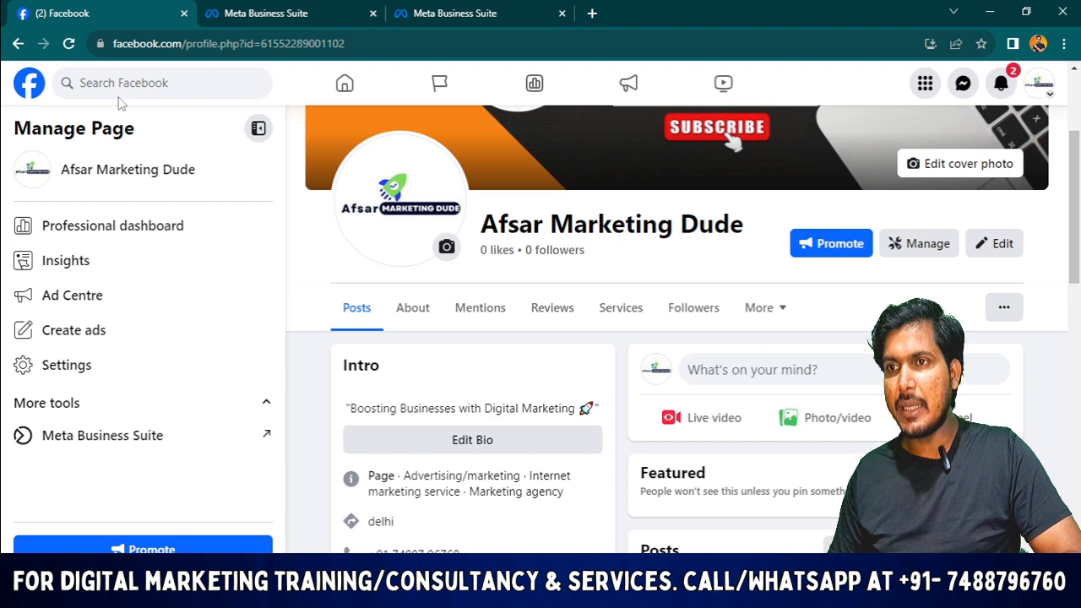
left_click(69, 43)
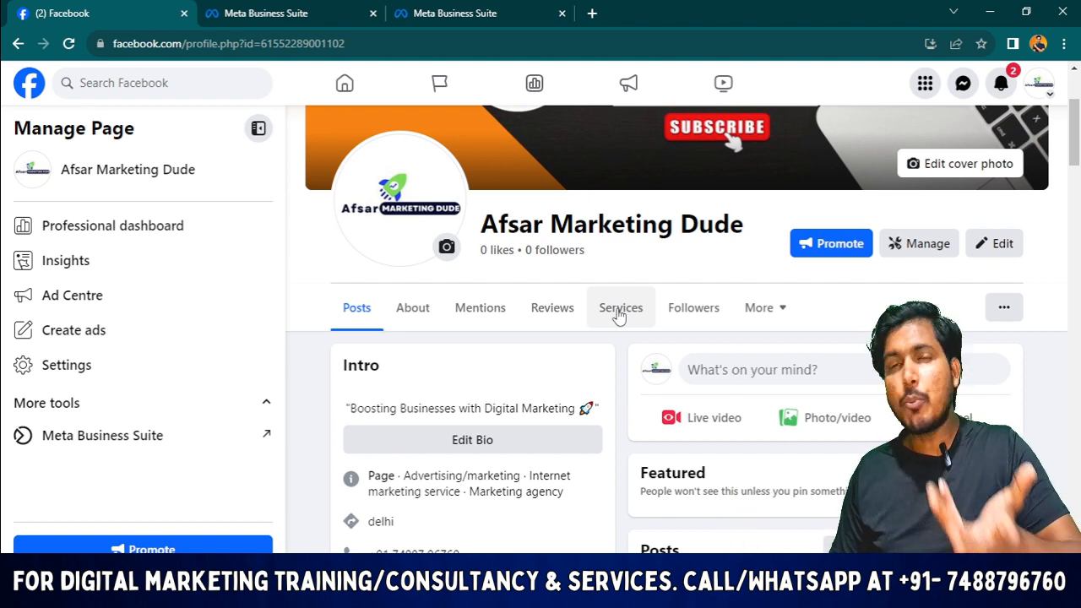
left_click(616, 311)
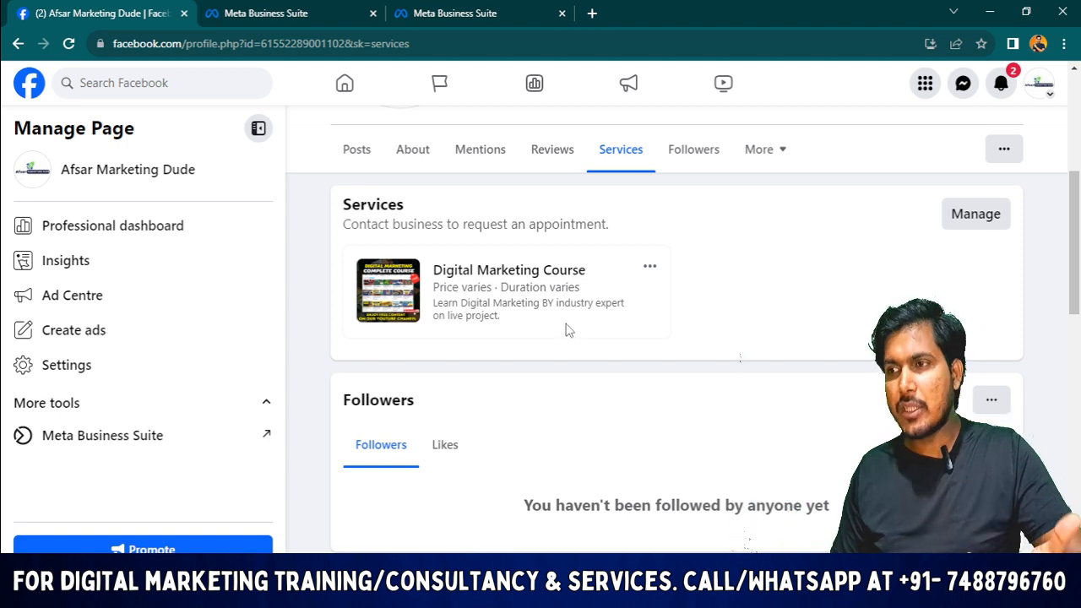
Check the extra options of the Digital Marketing Course listing on the Page
left_click(649, 267)
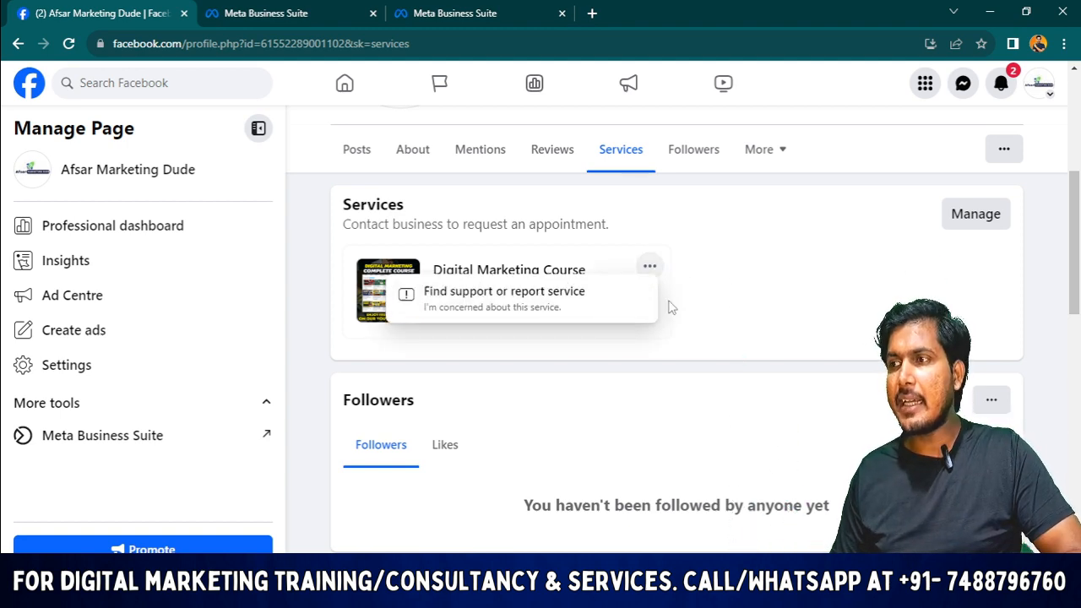
left_click(798, 294)
scroll(635, 319, "up", 4)
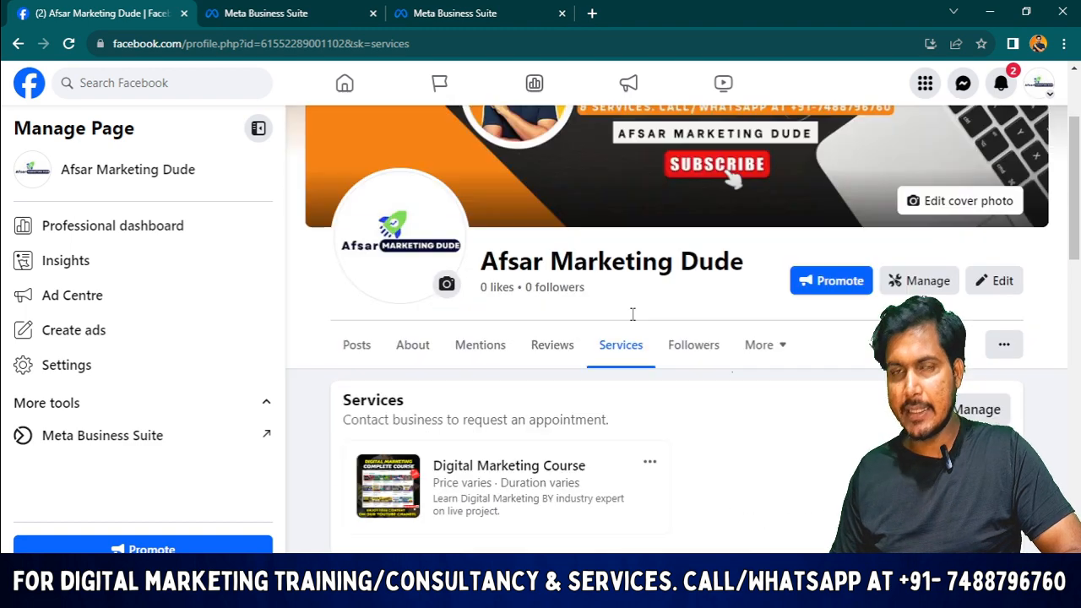